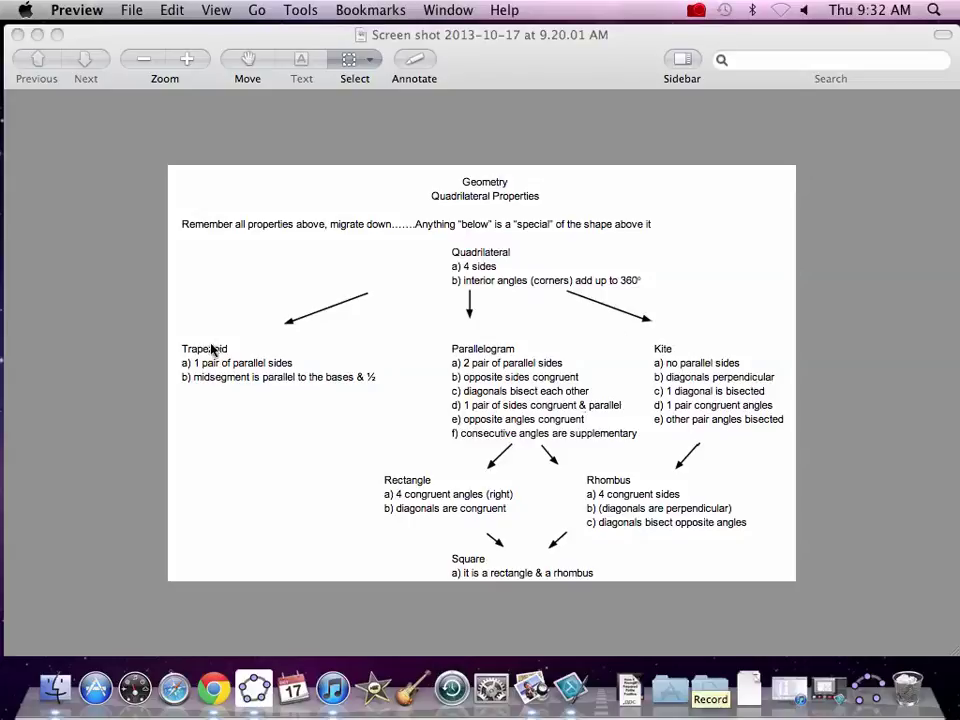
# Step: Zoom in on the Quadrilateral Properties screenshot in Preview to read the Trapezoid properties
pyautogui.click(187, 59)
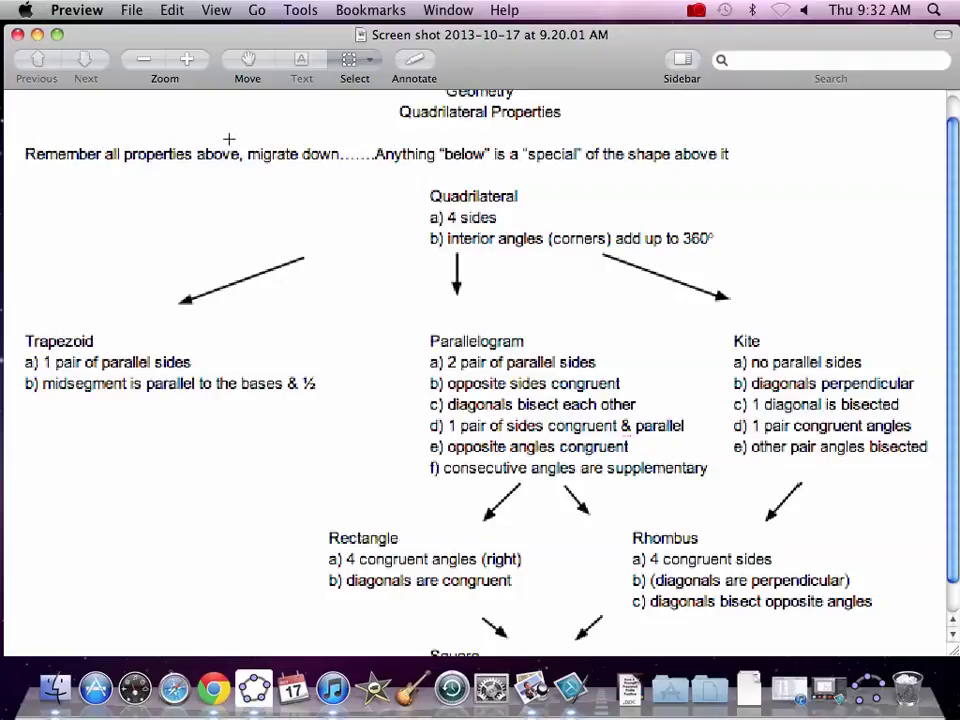
# Step: Bring GeoGebra back and delete the entire old quadrilateral construction
pyautogui.click(868, 688)
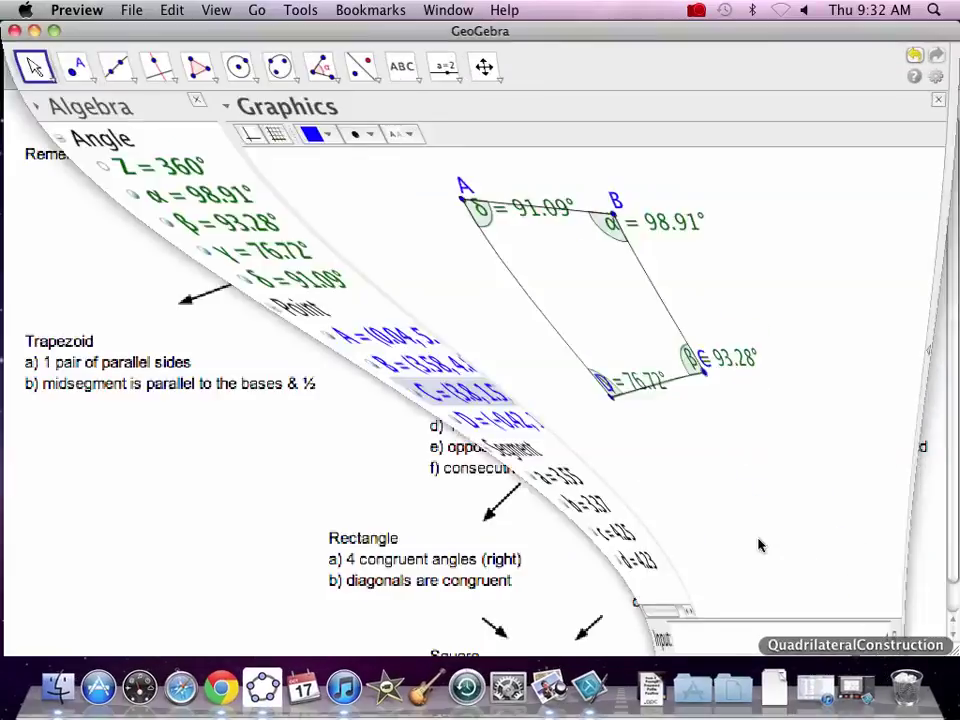
pyautogui.moveTo(311, 176); pyautogui.dragTo(745, 488)
pyautogui.press('Delete')
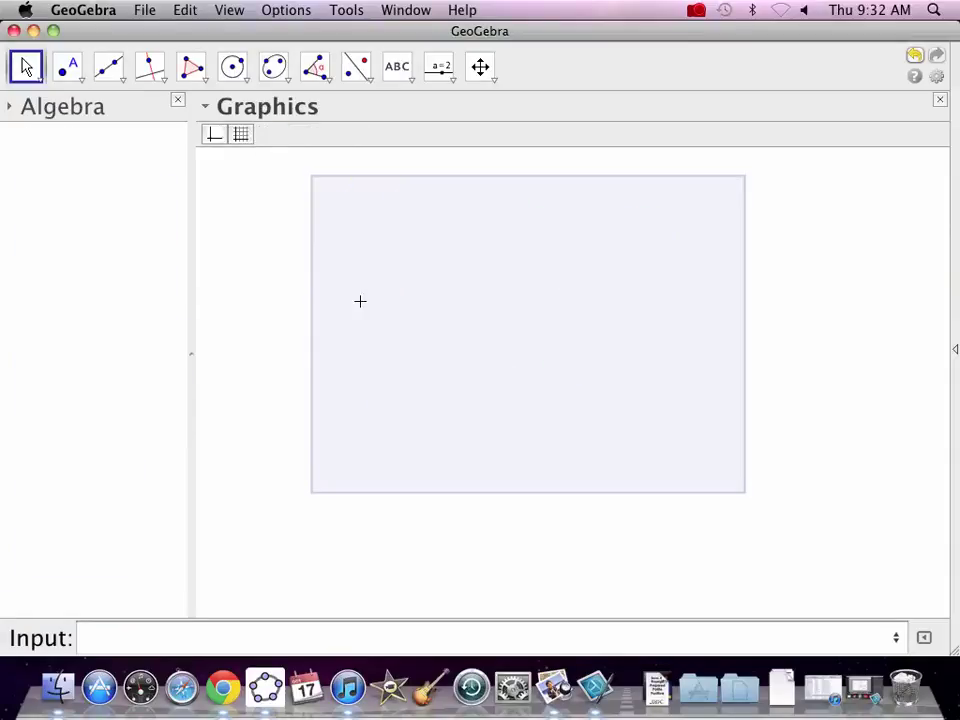
# Step: Draw line a through new points A and B with Line through Two Points
pyautogui.click(115, 78)
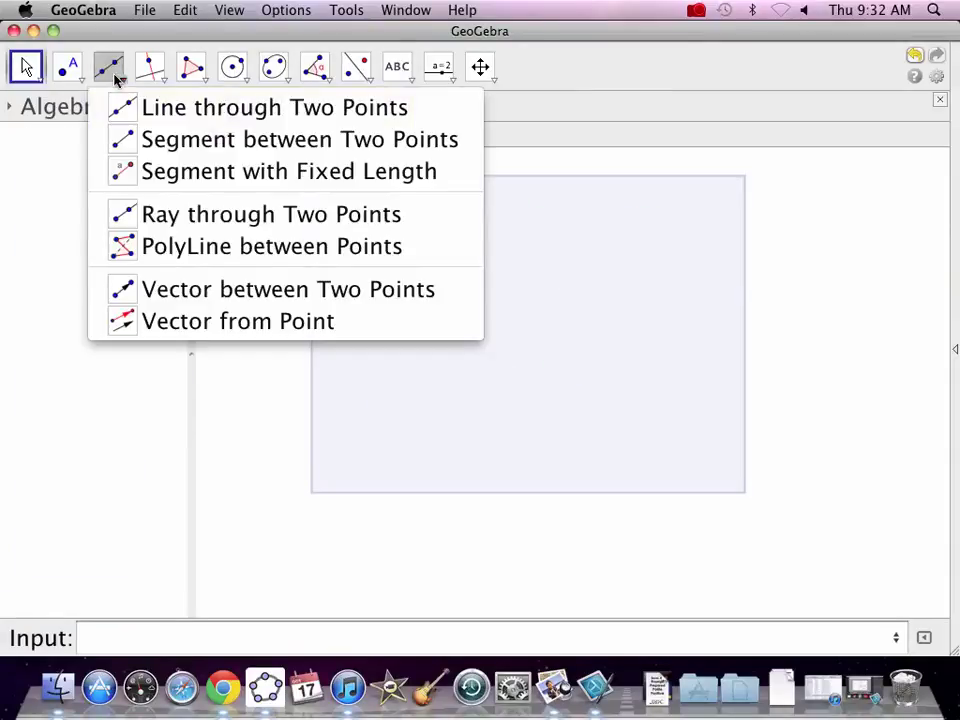
pyautogui.click(193, 110)
pyautogui.click(373, 461)
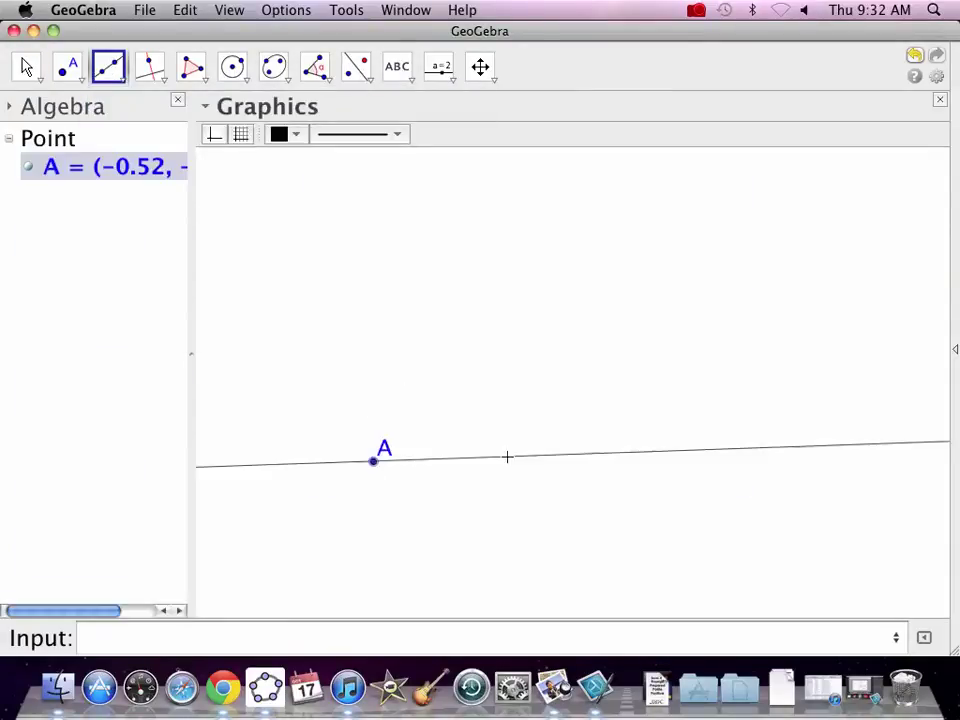
pyautogui.click(735, 418)
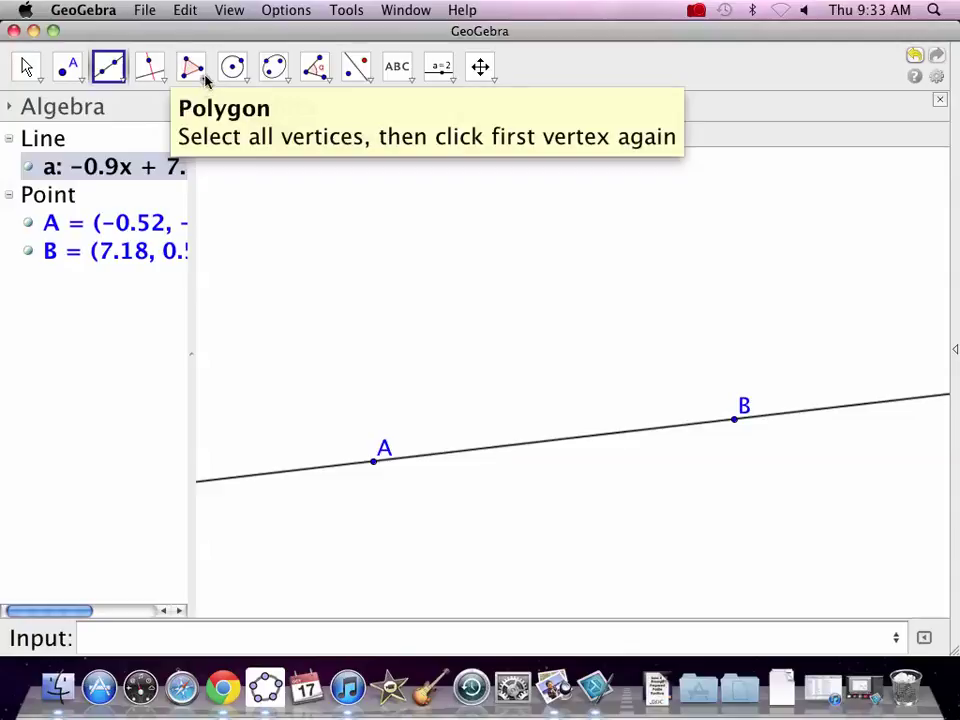
pyautogui.click(244, 76)
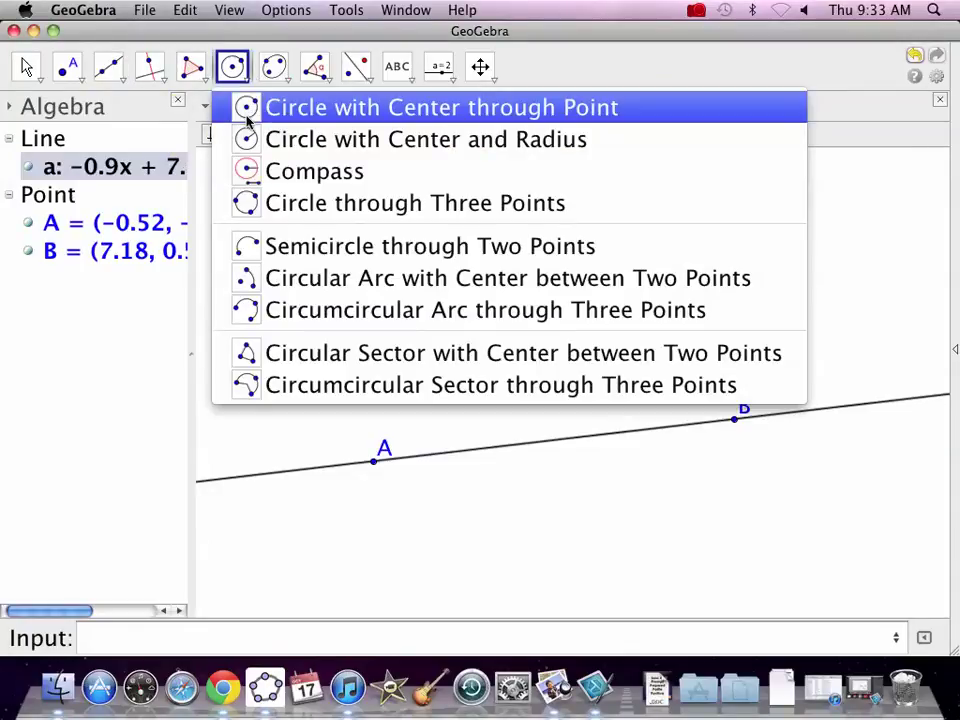
# Step: Draw circle c centred at A through C, and circle d centred at D through A
pyautogui.click(247, 120)
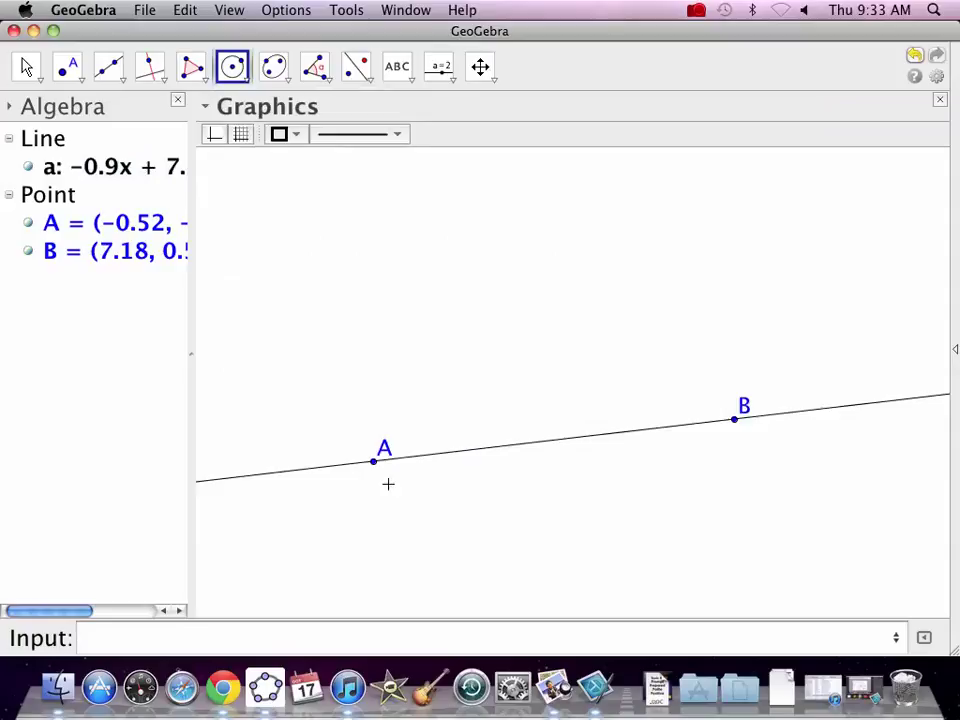
pyautogui.click(374, 463)
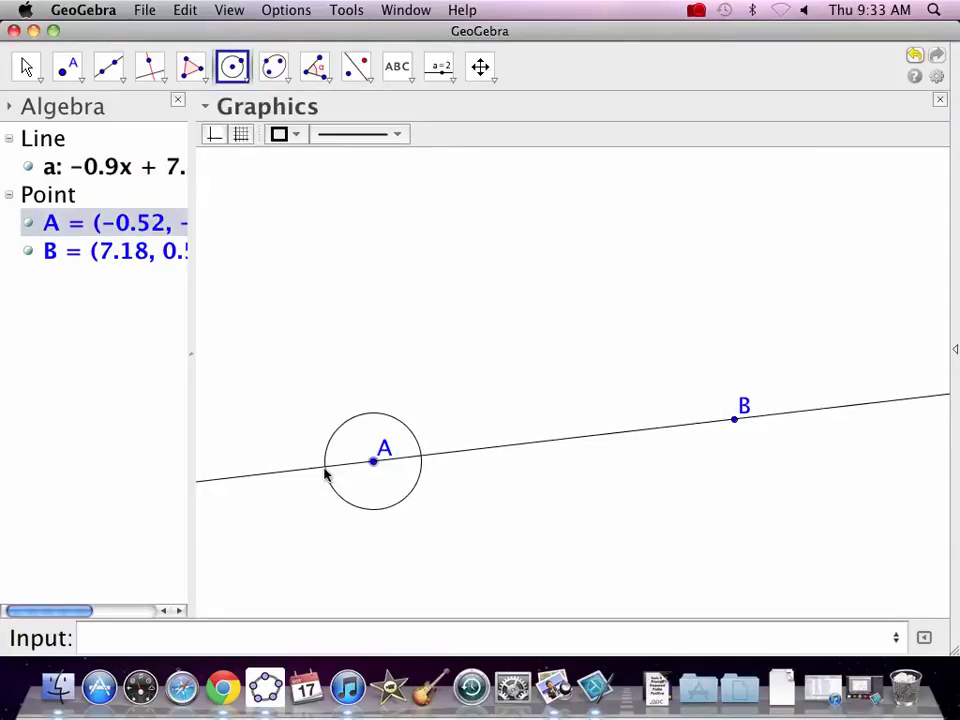
pyautogui.click(318, 472)
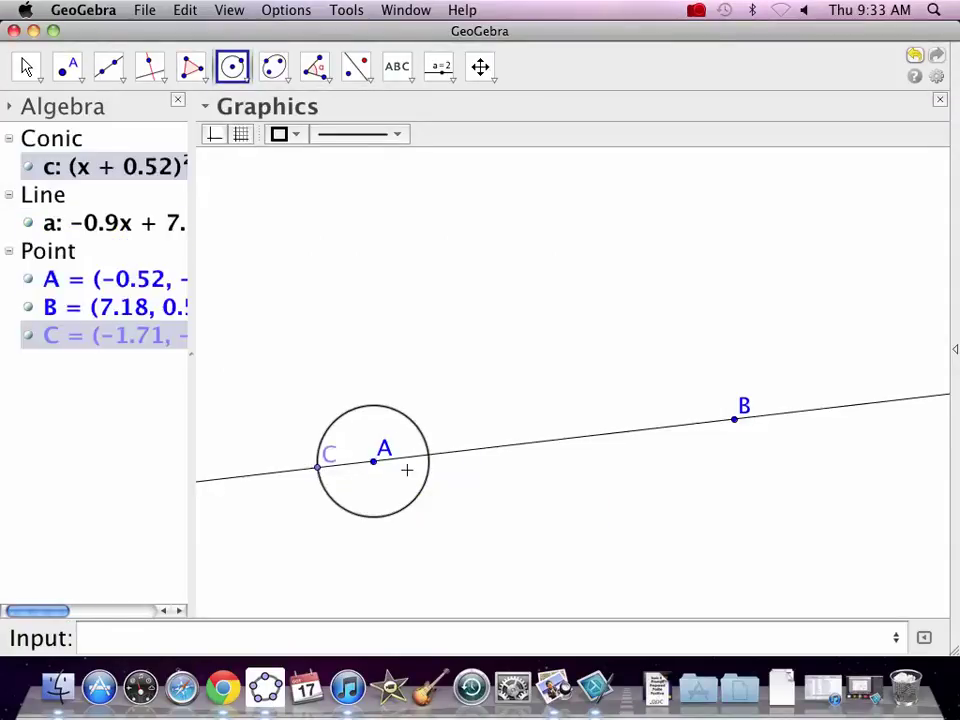
pyautogui.click(461, 452)
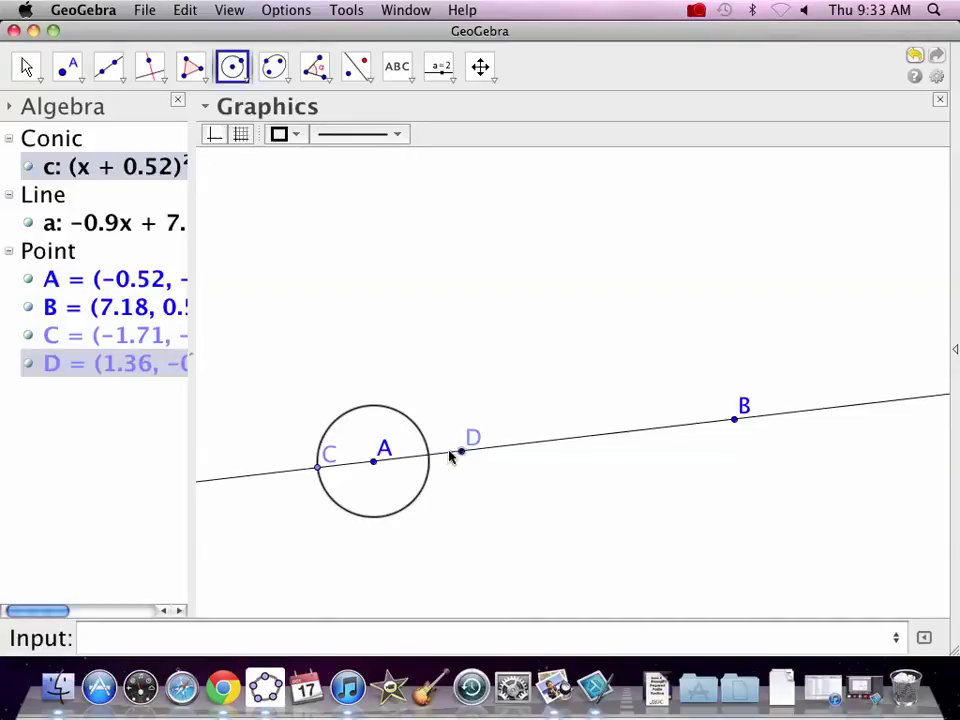
pyautogui.click(374, 463)
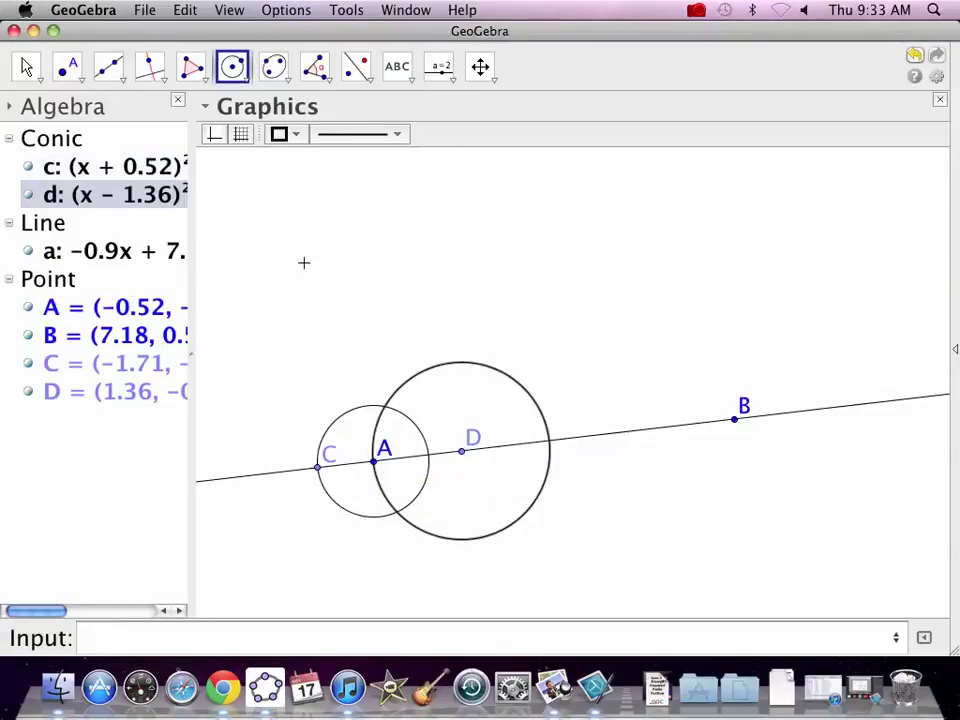
# Step: Intersect circles c and d to create points E and F
pyautogui.click(78, 80)
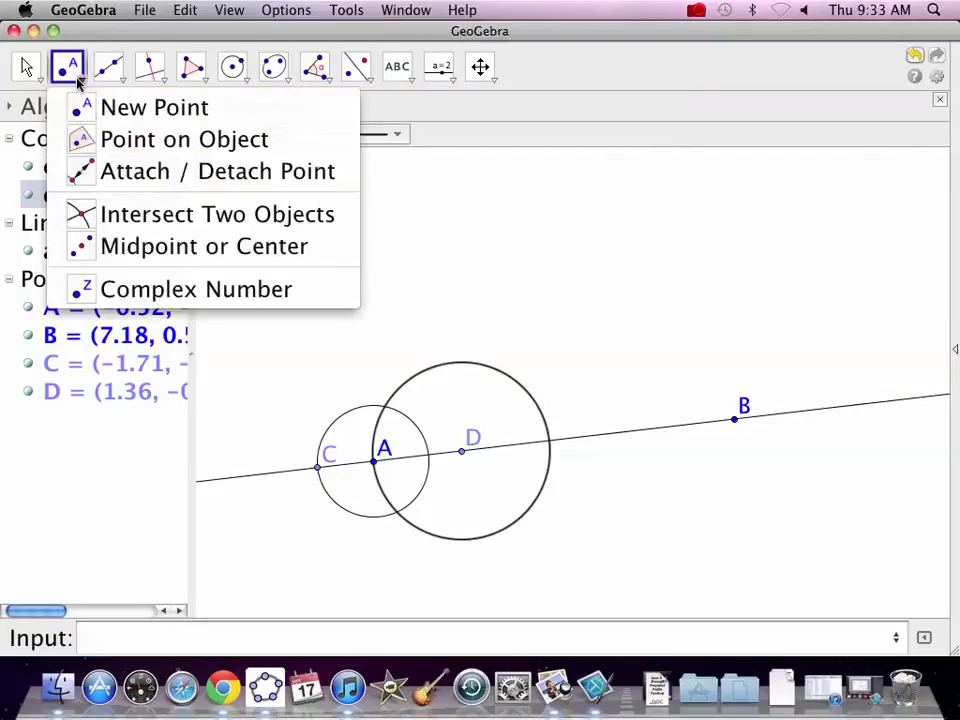
pyautogui.click(120, 212)
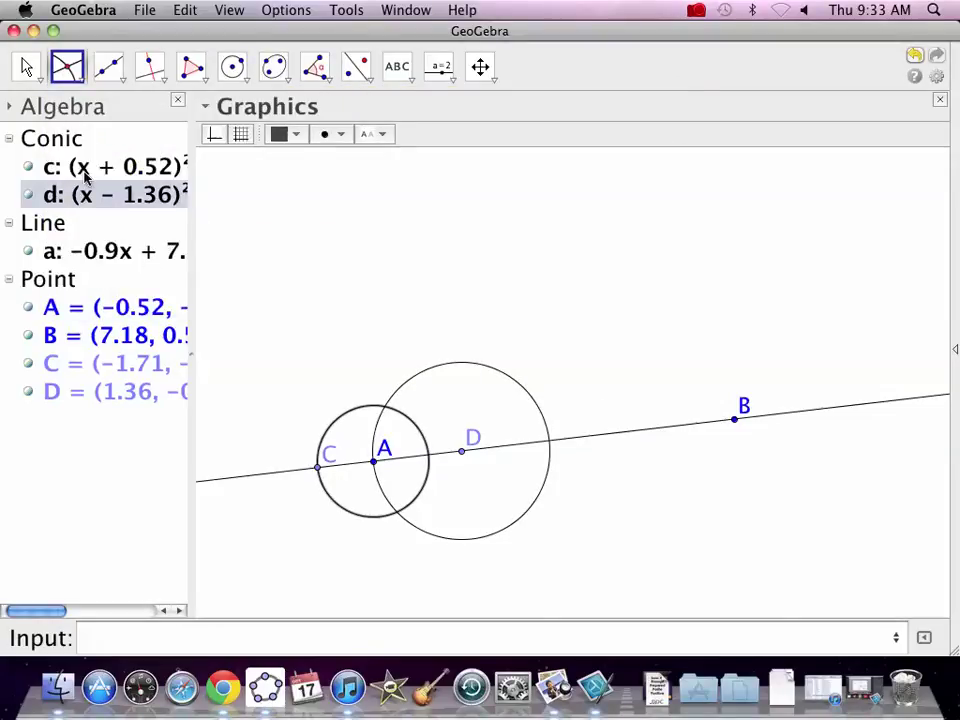
pyautogui.click(86, 166)
pyautogui.click(88, 194)
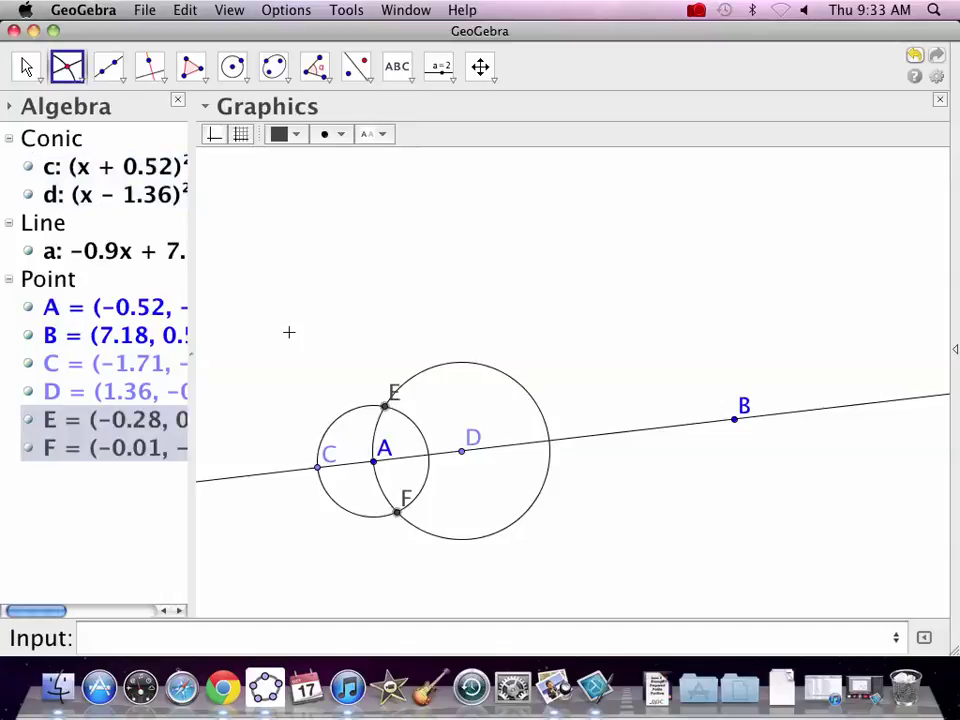
# Step: Draw line b through points F and E
pyautogui.click(113, 82)
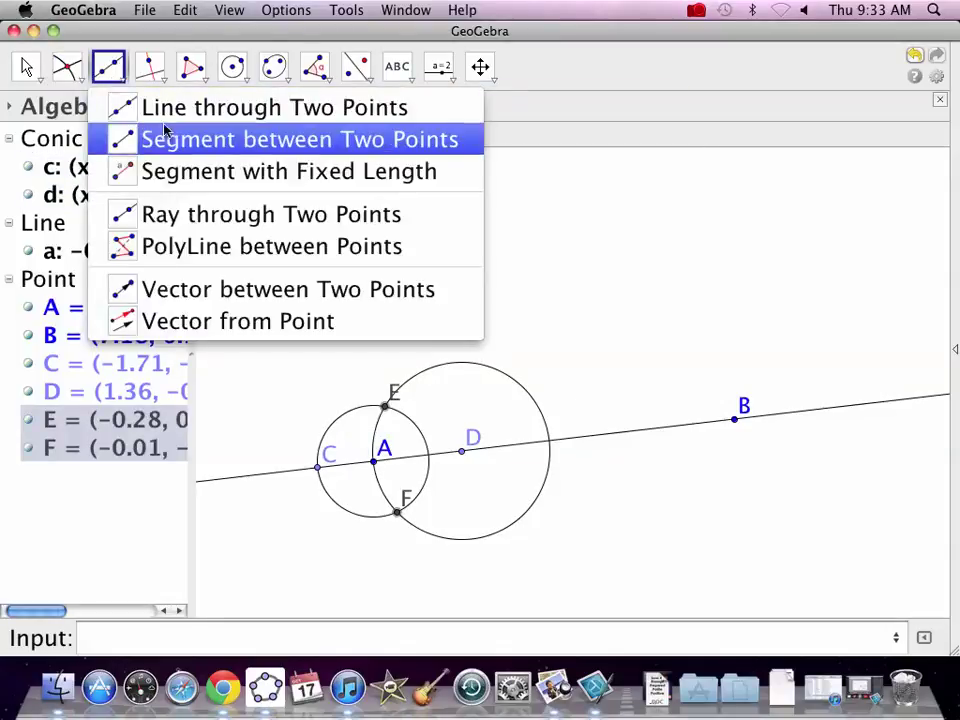
pyautogui.click(128, 104)
pyautogui.click(398, 512)
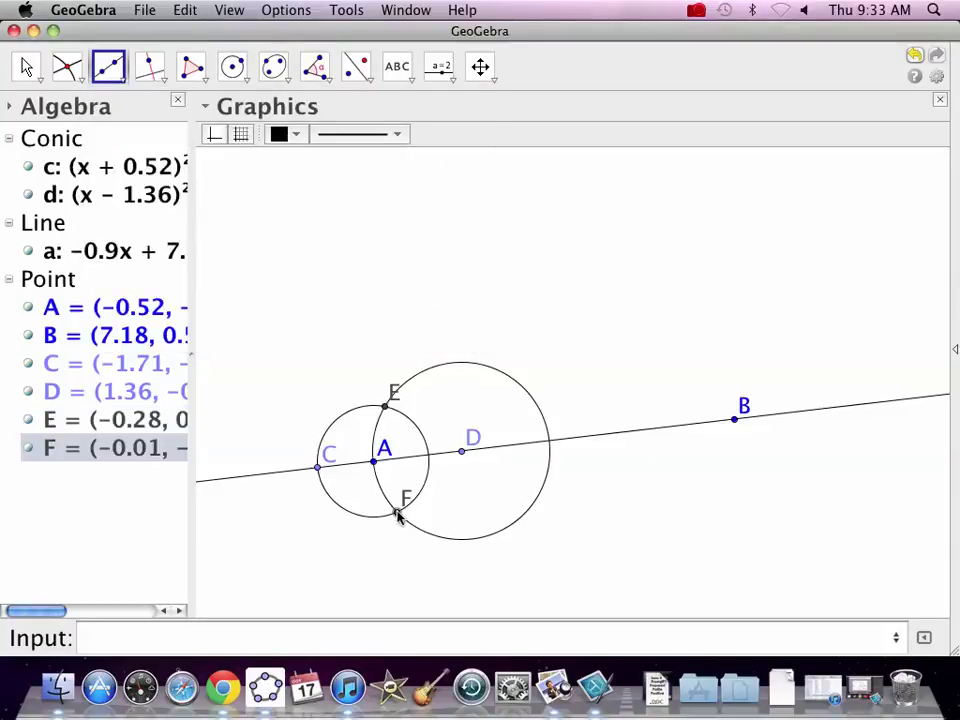
pyautogui.click(387, 407)
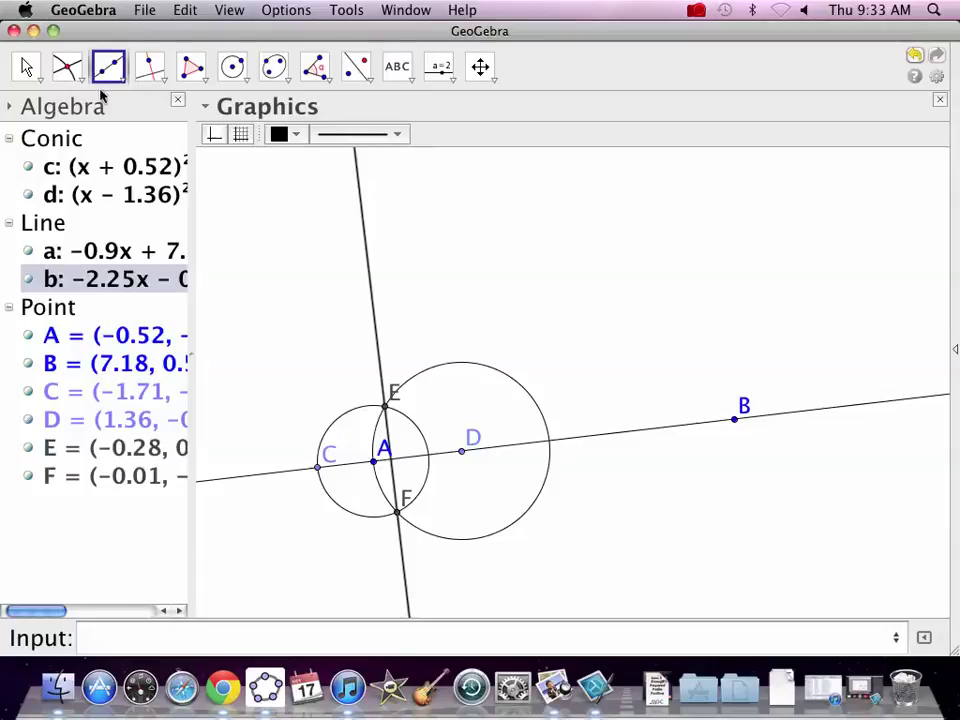
# Step: Intersect lines a and b to create point G
pyautogui.click(67, 66)
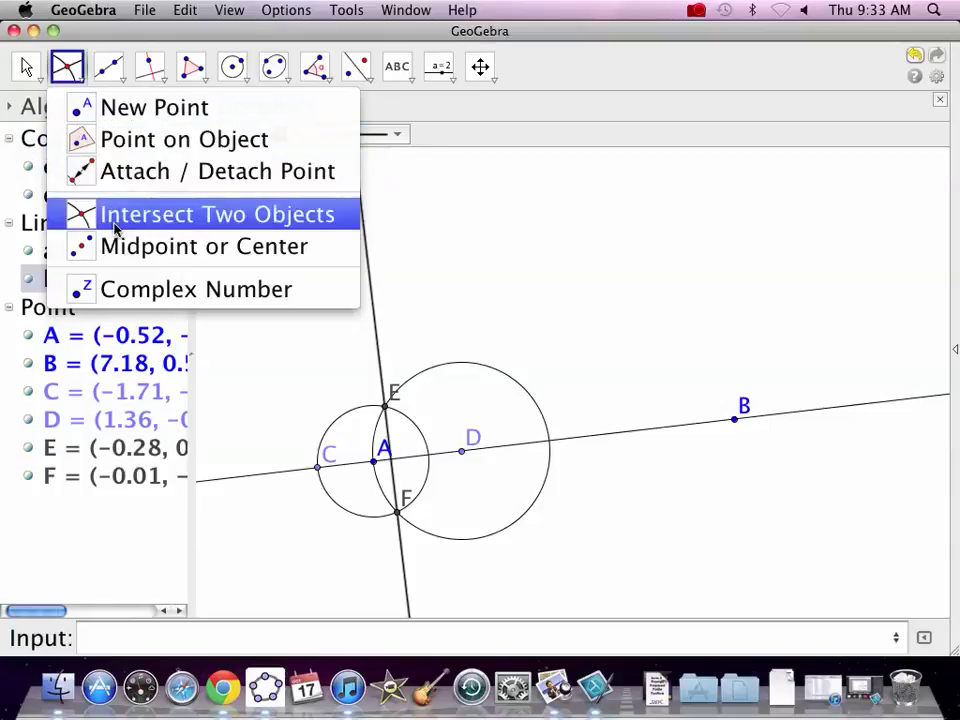
pyautogui.click(115, 229)
pyautogui.click(111, 251)
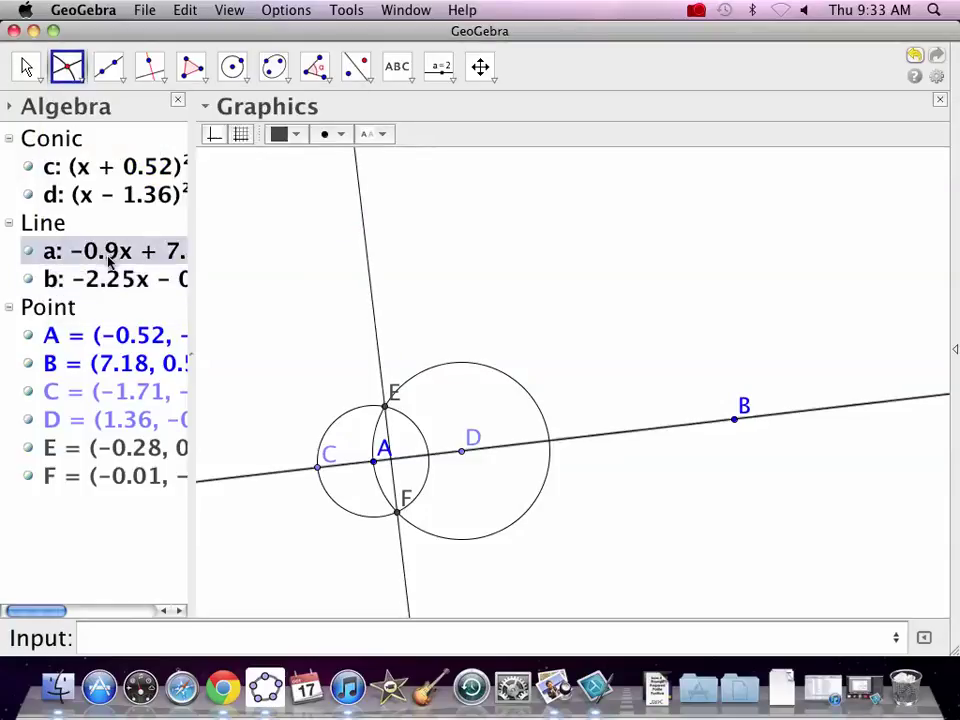
pyautogui.click(122, 290)
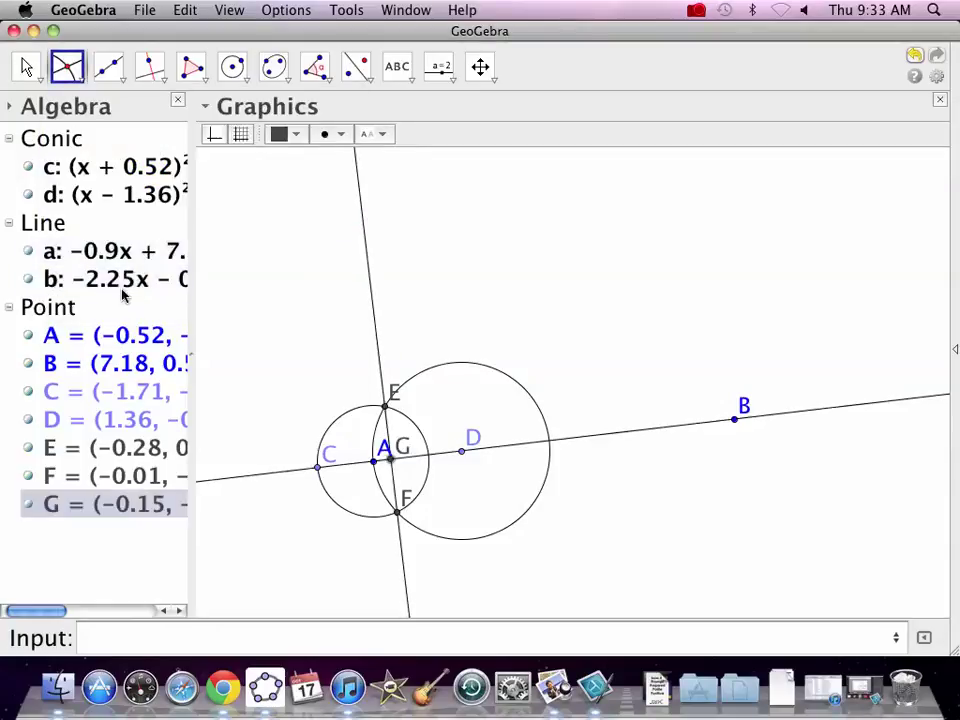
# Step: Measure angle BGE as α = 90° and drag its label below point G
pyautogui.click(316, 72)
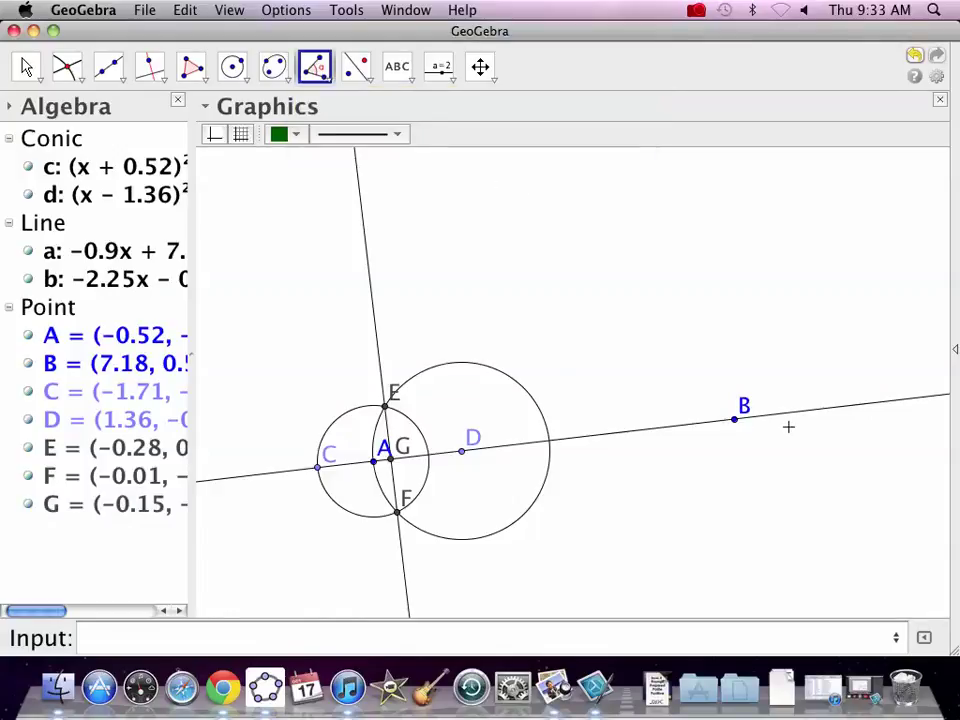
pyautogui.click(737, 419)
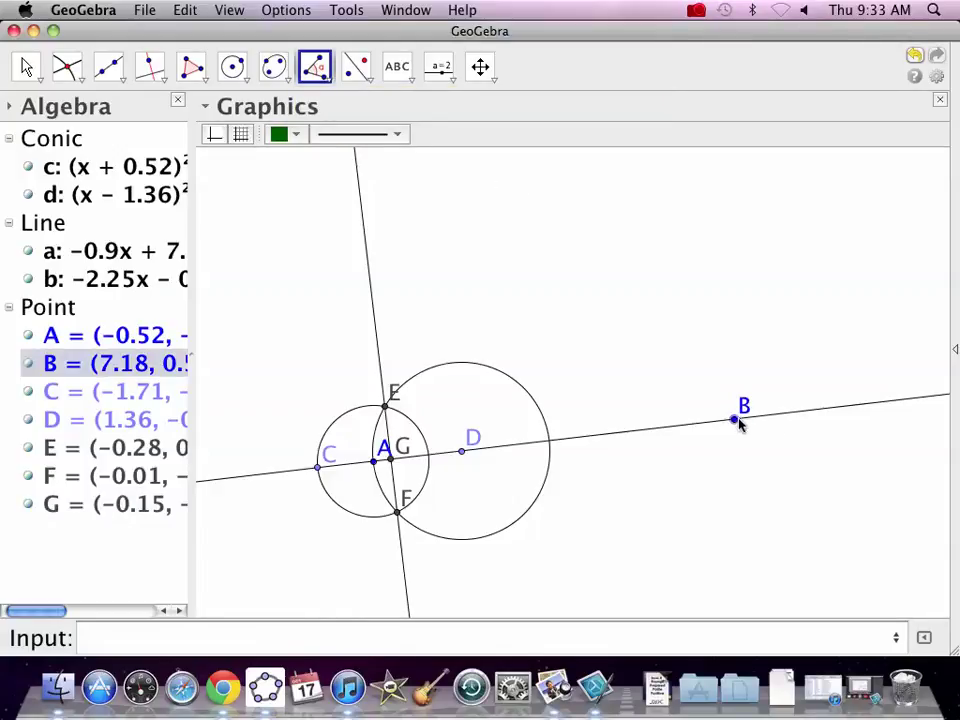
pyautogui.click(387, 450)
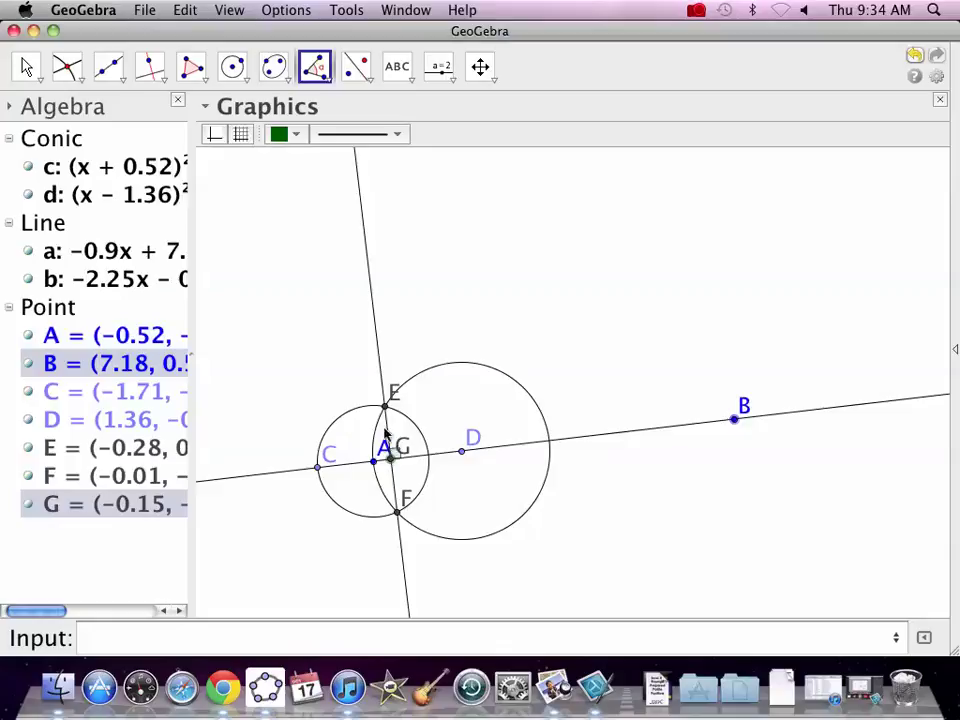
pyautogui.click(386, 406)
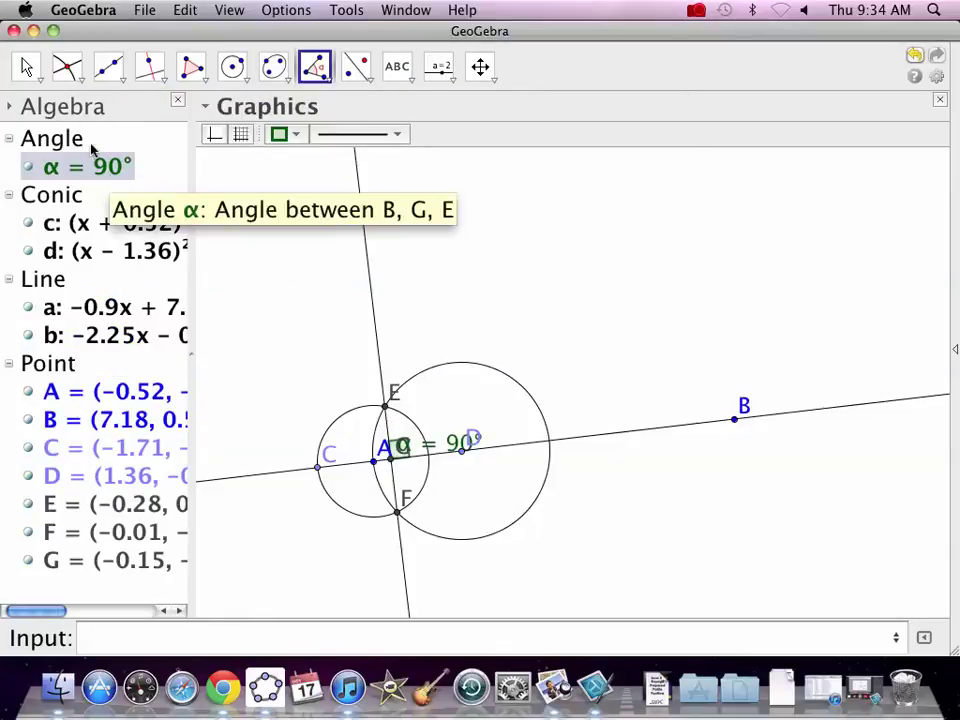
pyautogui.click(26, 66)
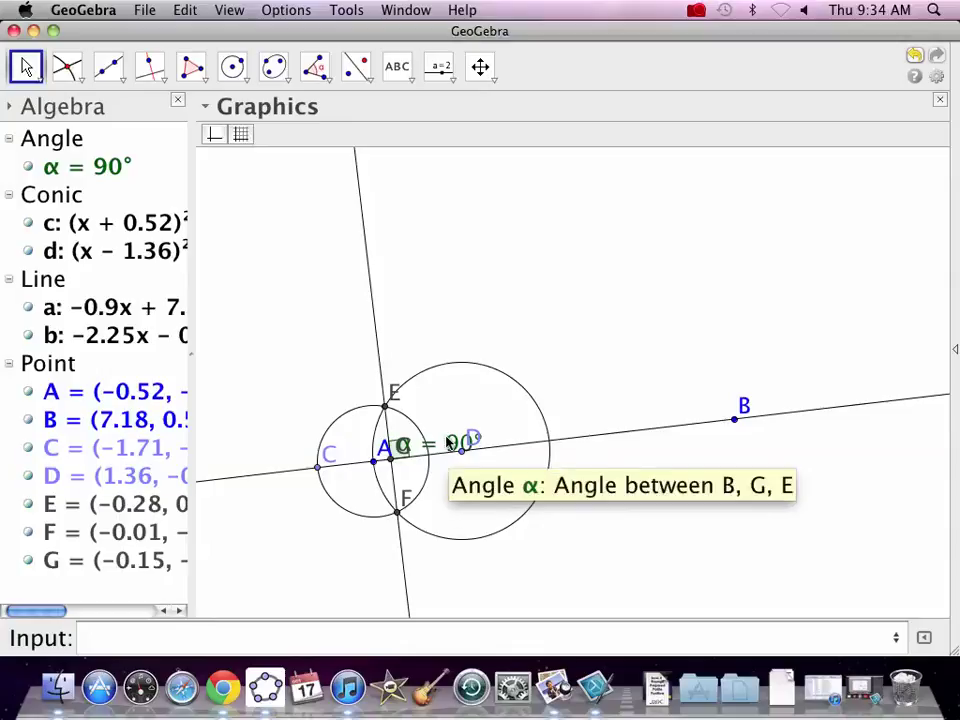
pyautogui.moveTo(450, 446); pyautogui.dragTo(446, 475)
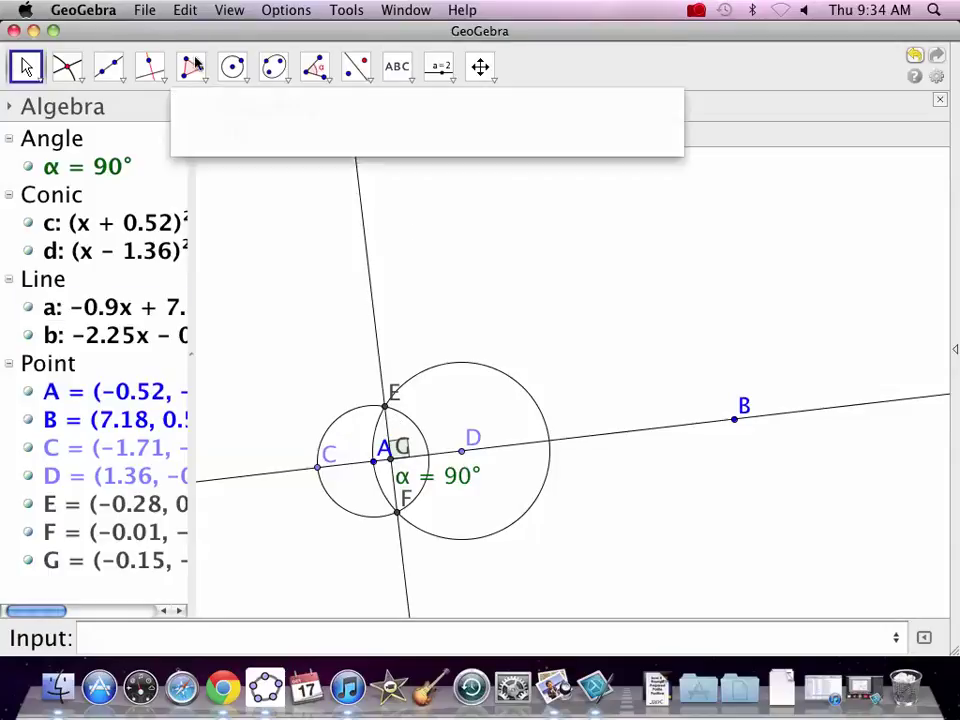
# Step: Draw circle e centred at H through I and circle f centred at J through H on line b
pyautogui.click(233, 68)
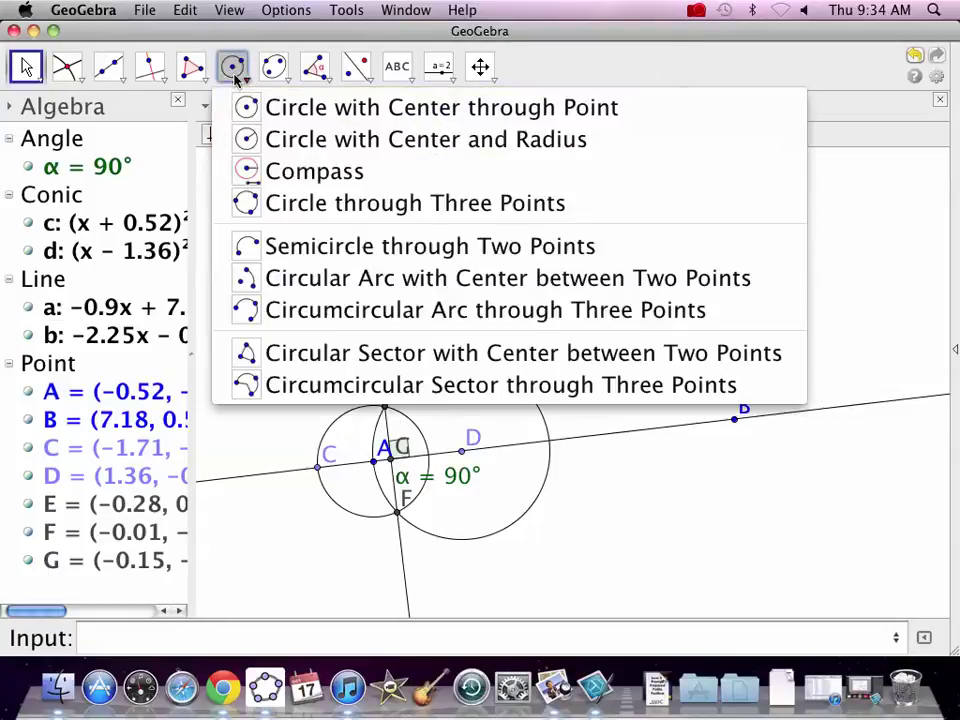
pyautogui.click(279, 102)
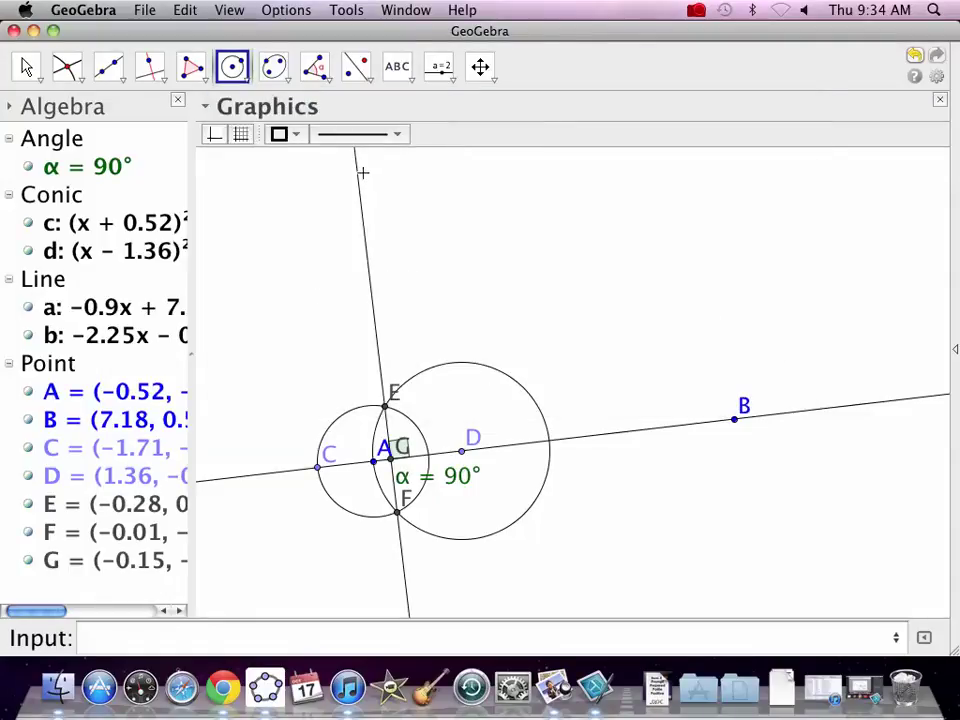
pyautogui.click(357, 170)
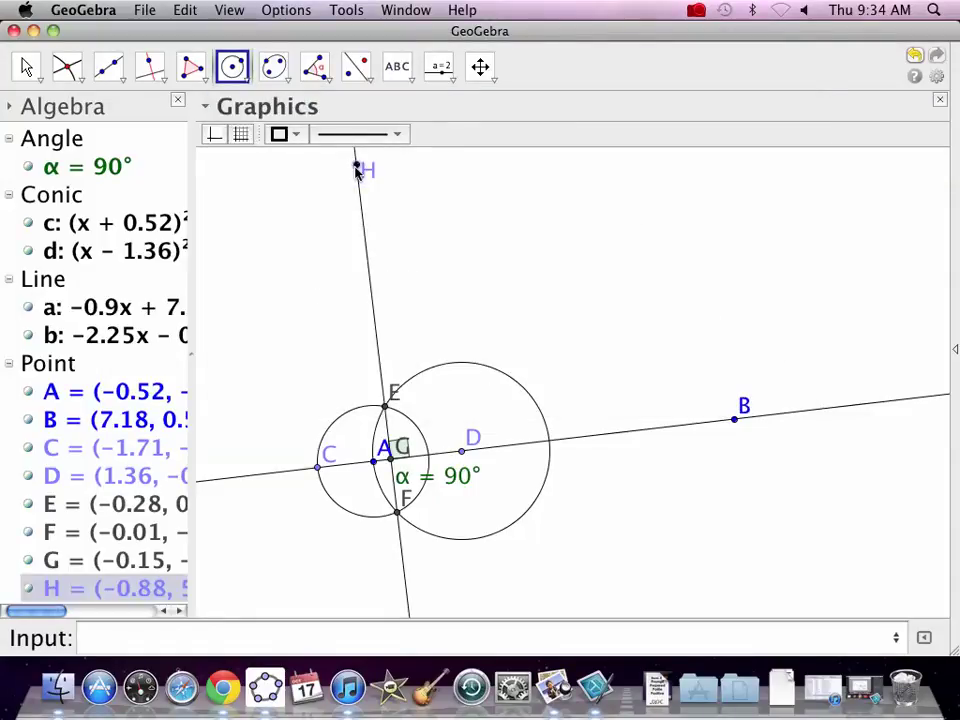
pyautogui.click(361, 198)
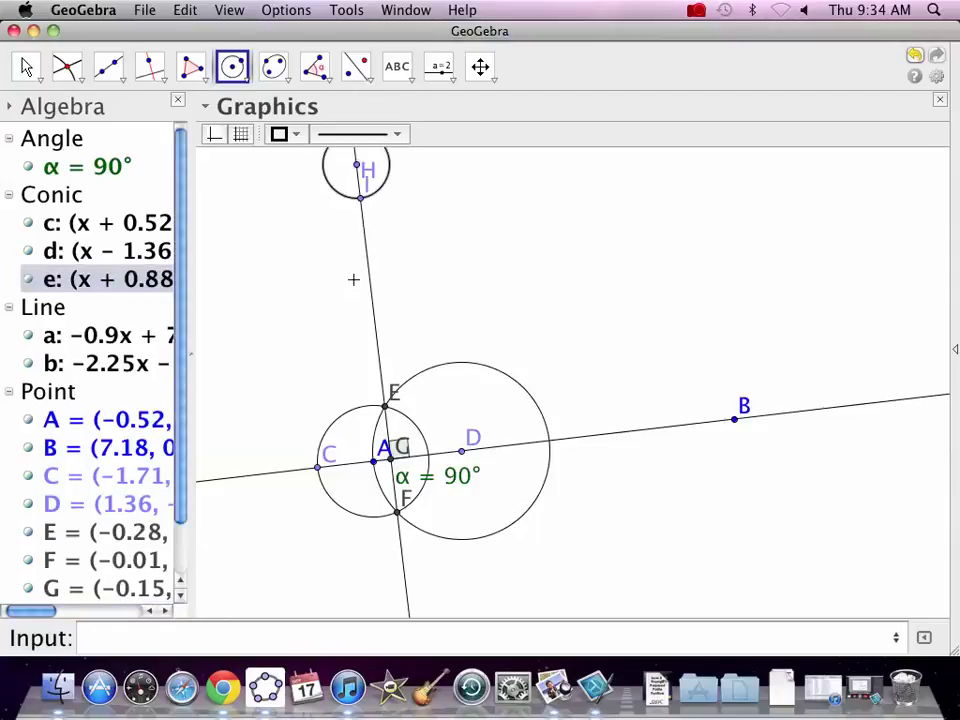
pyautogui.click(366, 251)
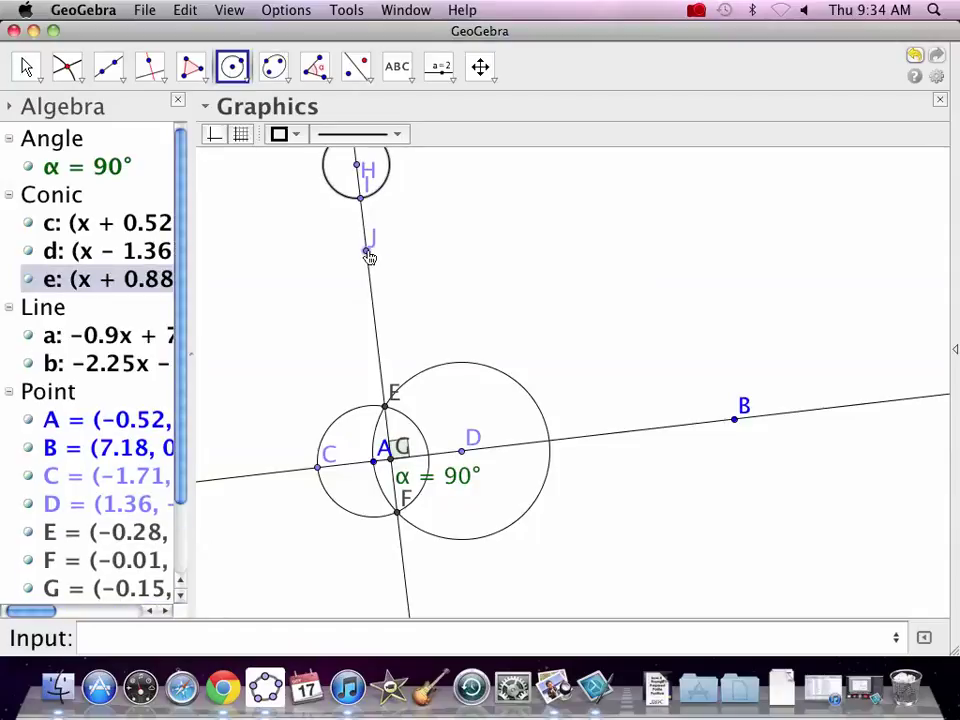
pyautogui.click(360, 171)
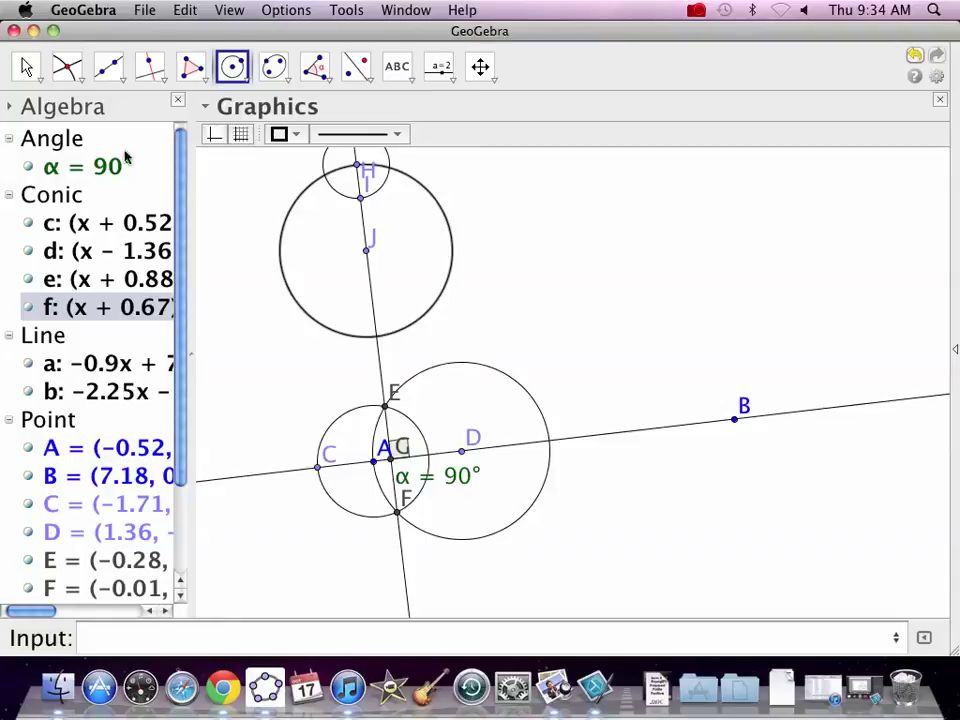
# Step: Intersect circles e and f to create points K and L
pyautogui.click(70, 82)
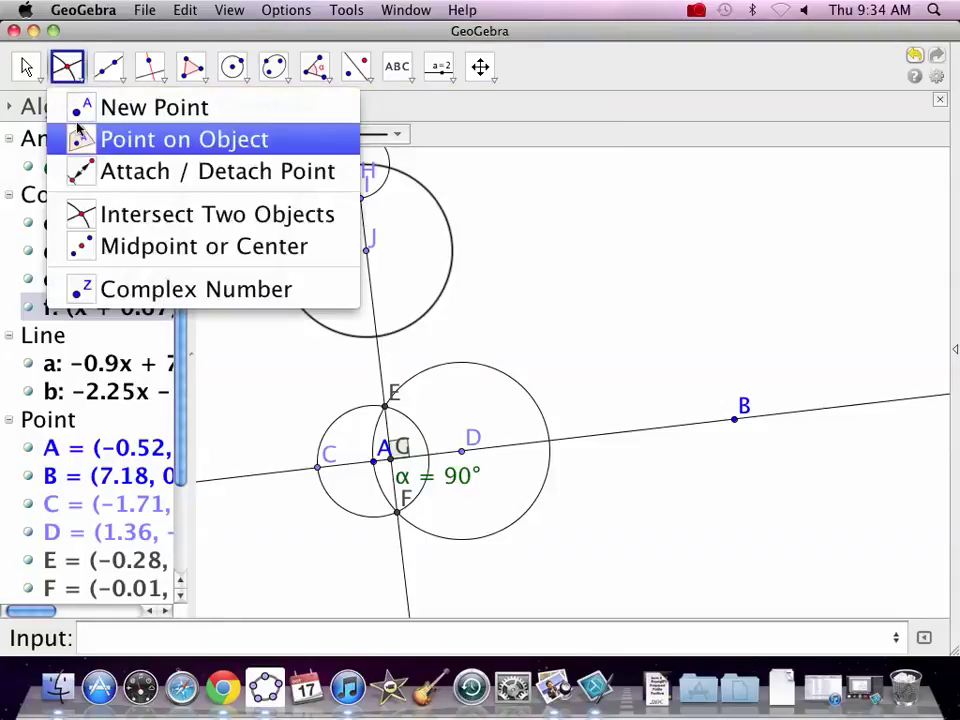
pyautogui.click(153, 217)
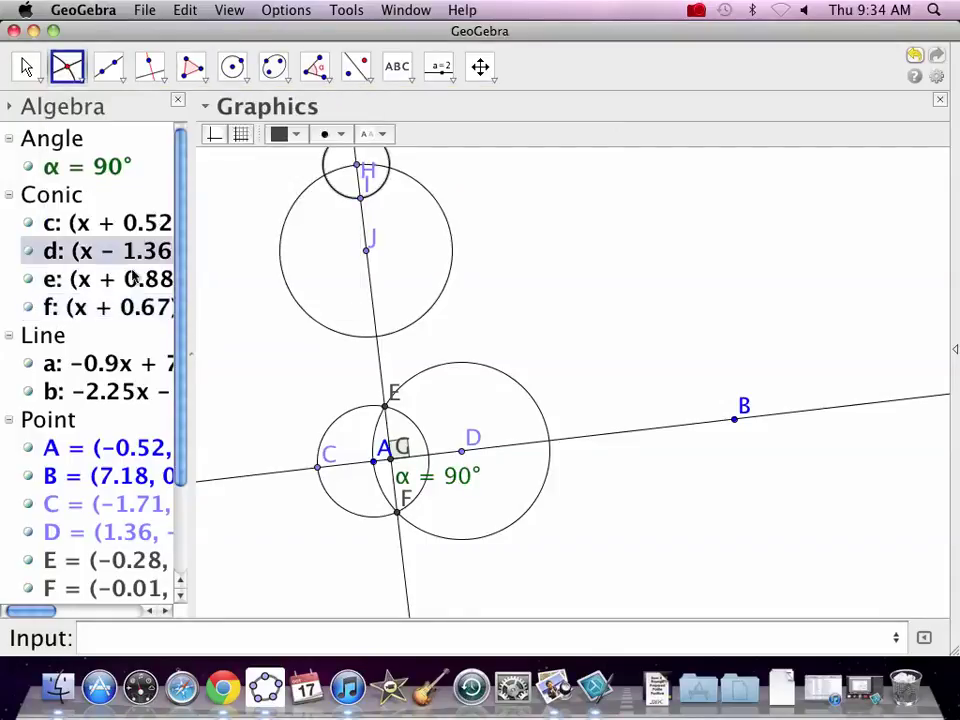
pyautogui.click(90, 285)
pyautogui.click(77, 304)
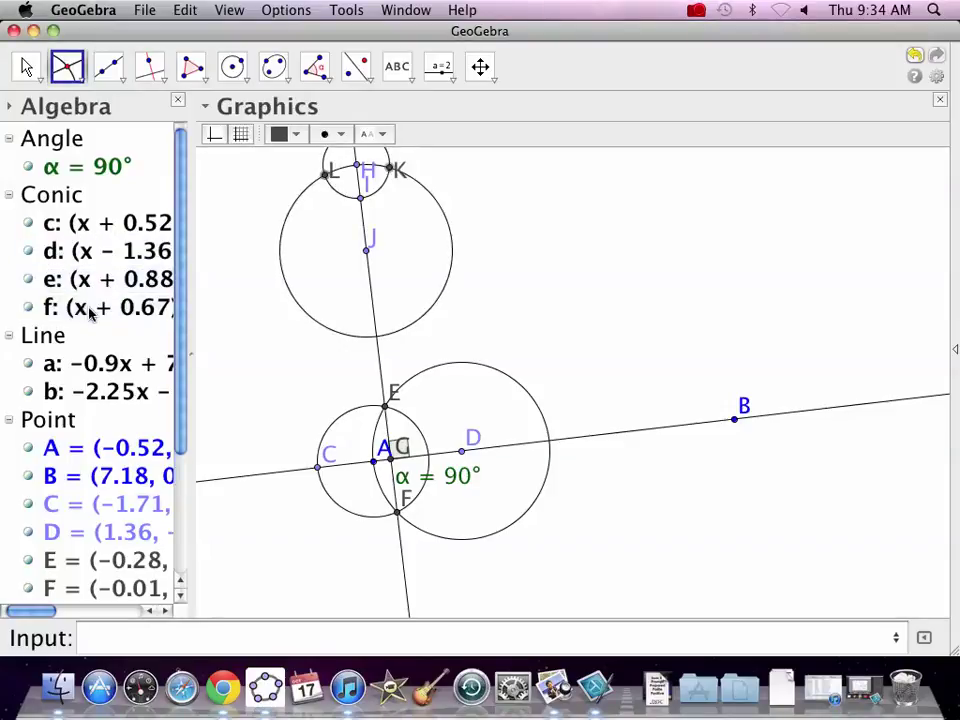
pyautogui.click(110, 67)
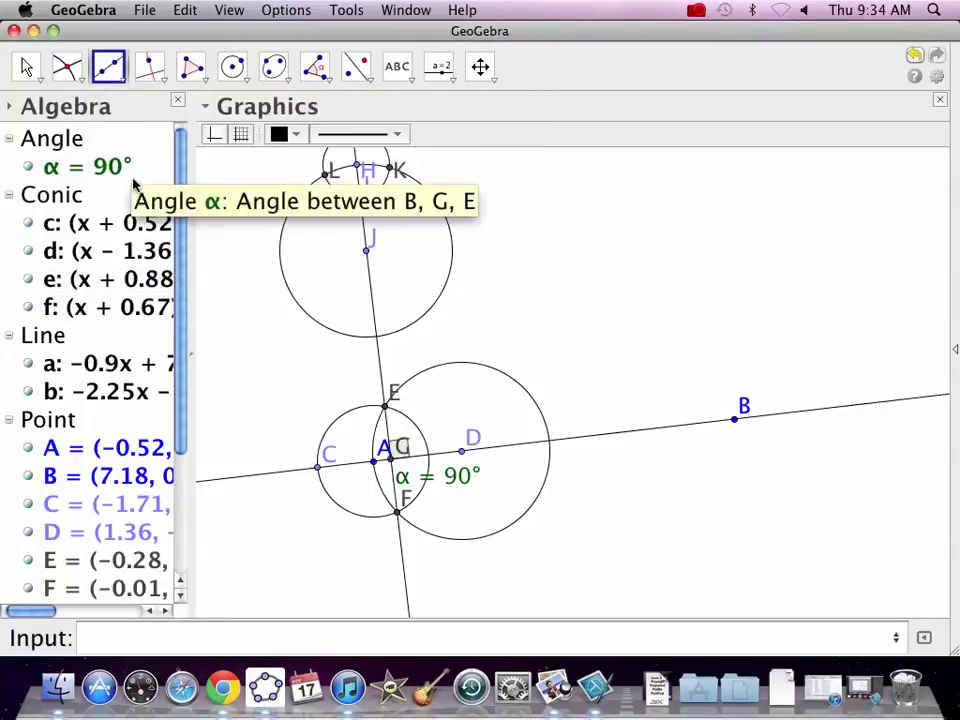
pyautogui.scroll(-3, 92, 440)
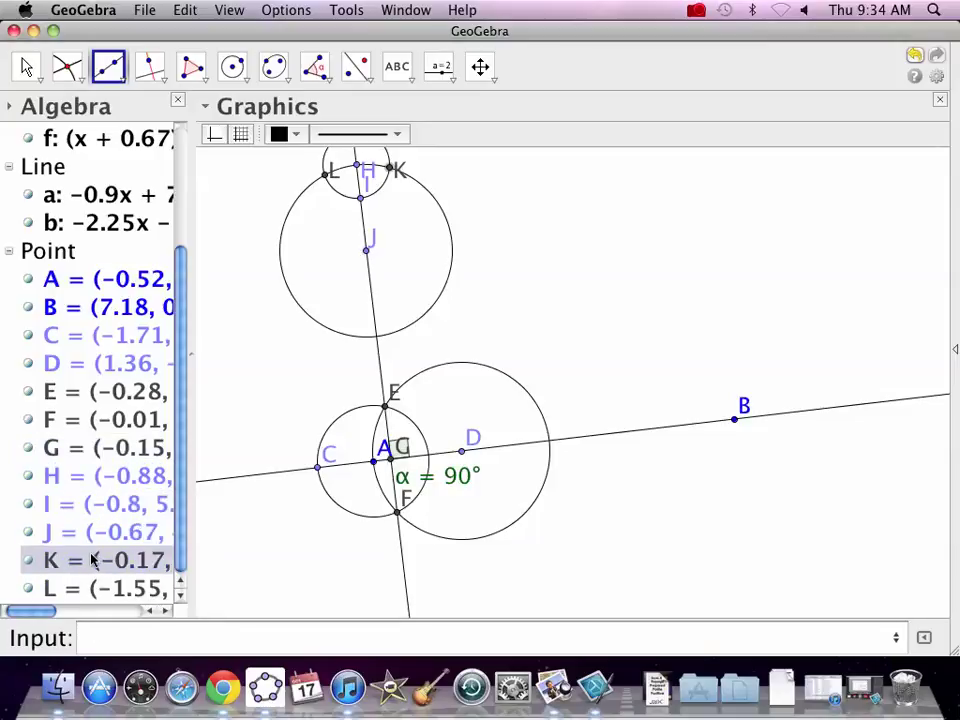
# Step: Draw line g through L and K, then drag point B left toward the circles
pyautogui.click(96, 590)
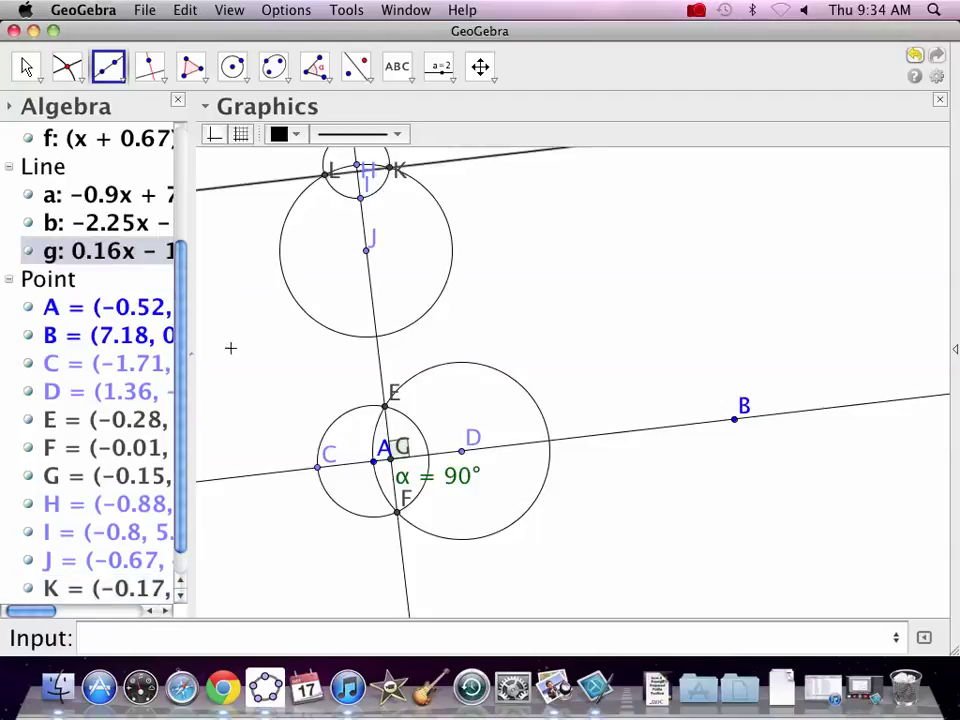
pyautogui.click(24, 66)
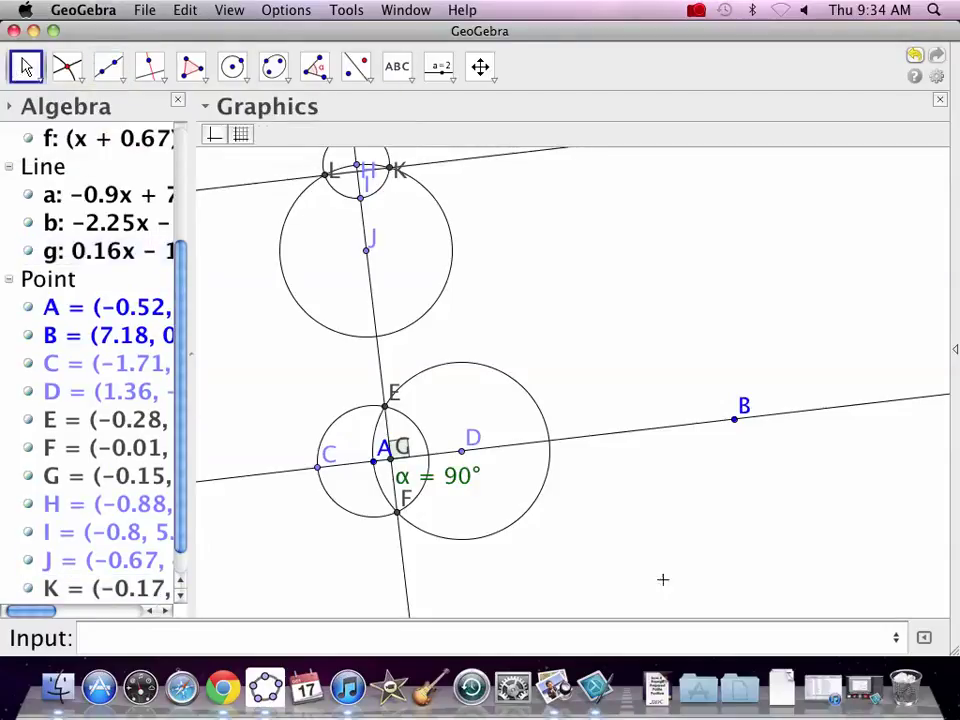
pyautogui.moveTo(735, 420); pyautogui.dragTo(610, 445)
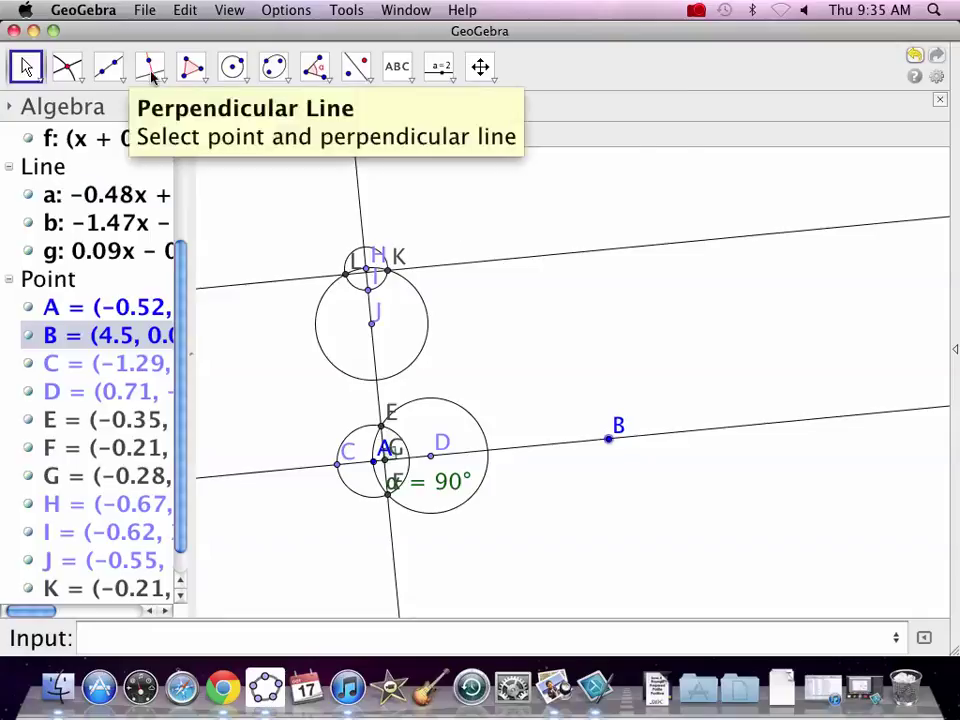
# Step: Draw polygon MNOP with M, N on line g and O, P on line a
pyautogui.click(192, 66)
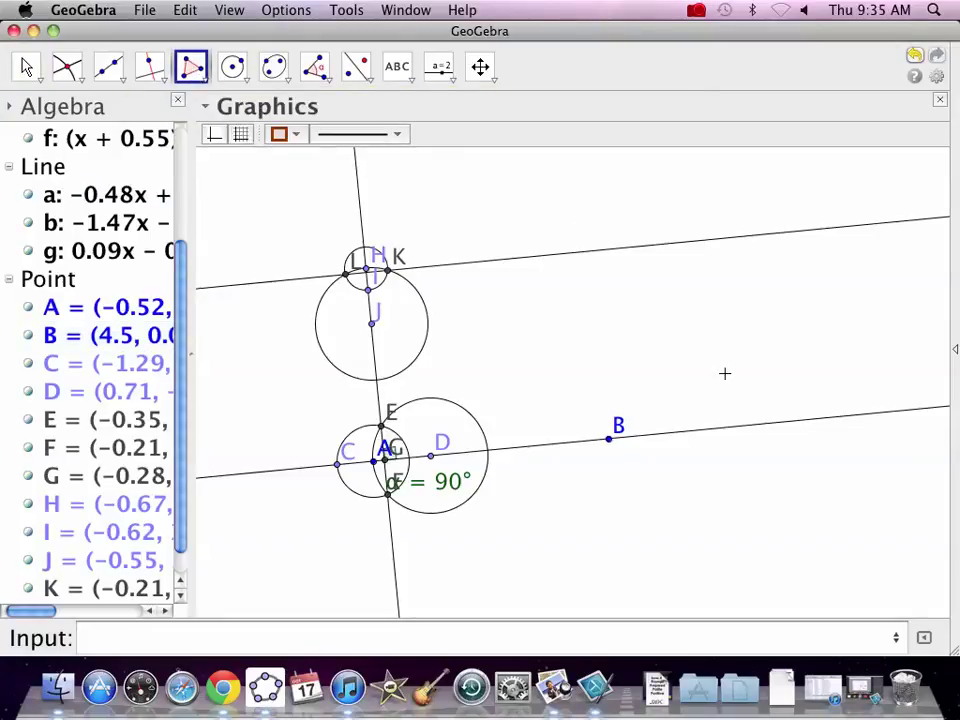
pyautogui.click(566, 254)
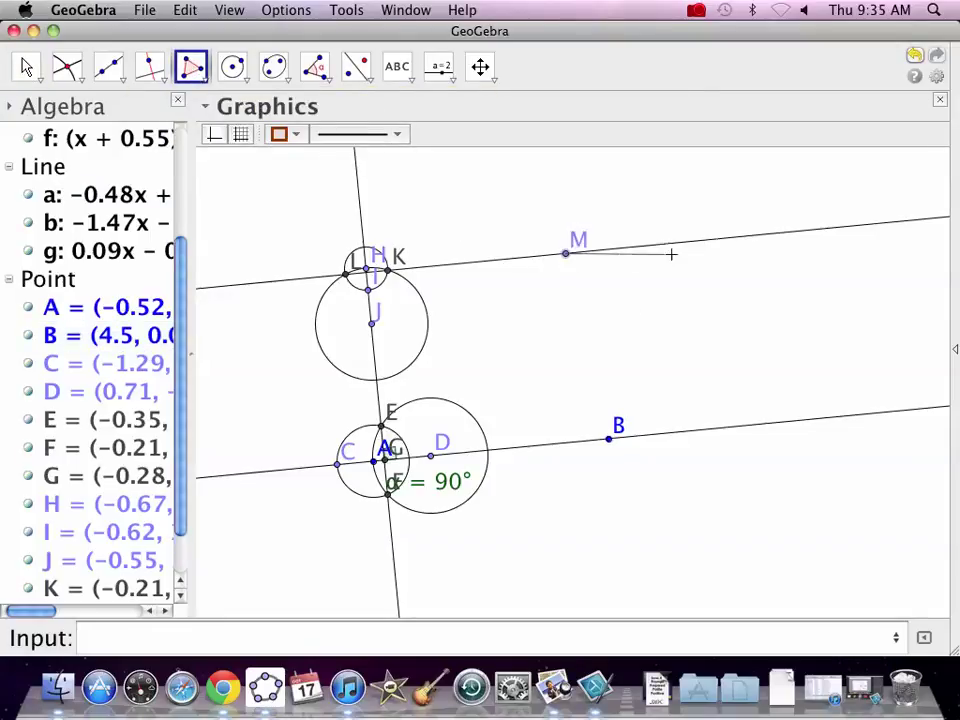
pyautogui.click(731, 239)
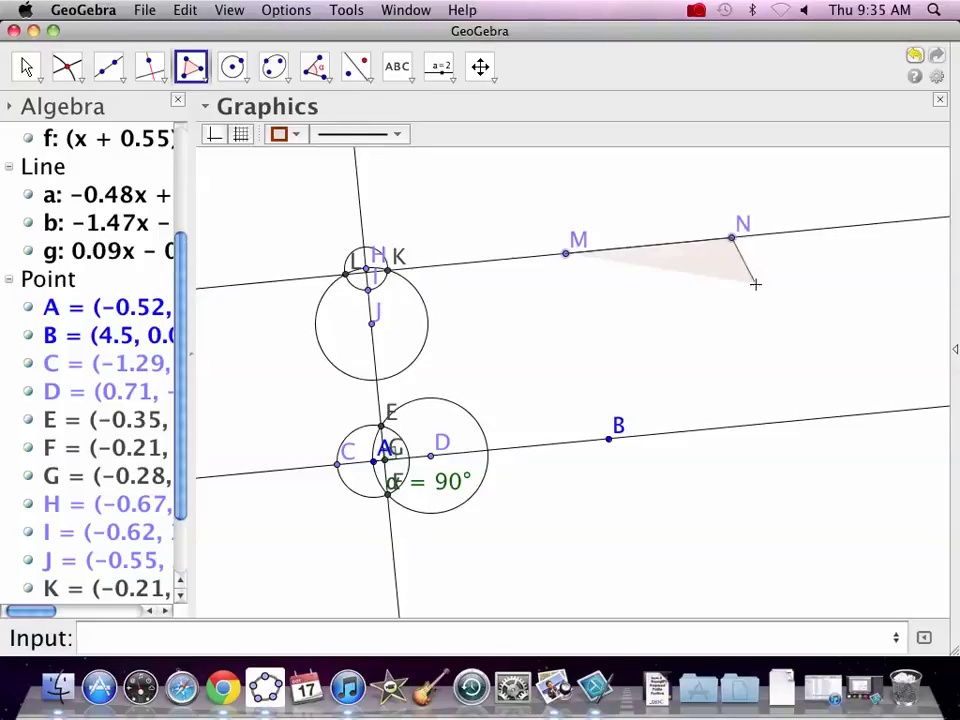
pyautogui.click(799, 420)
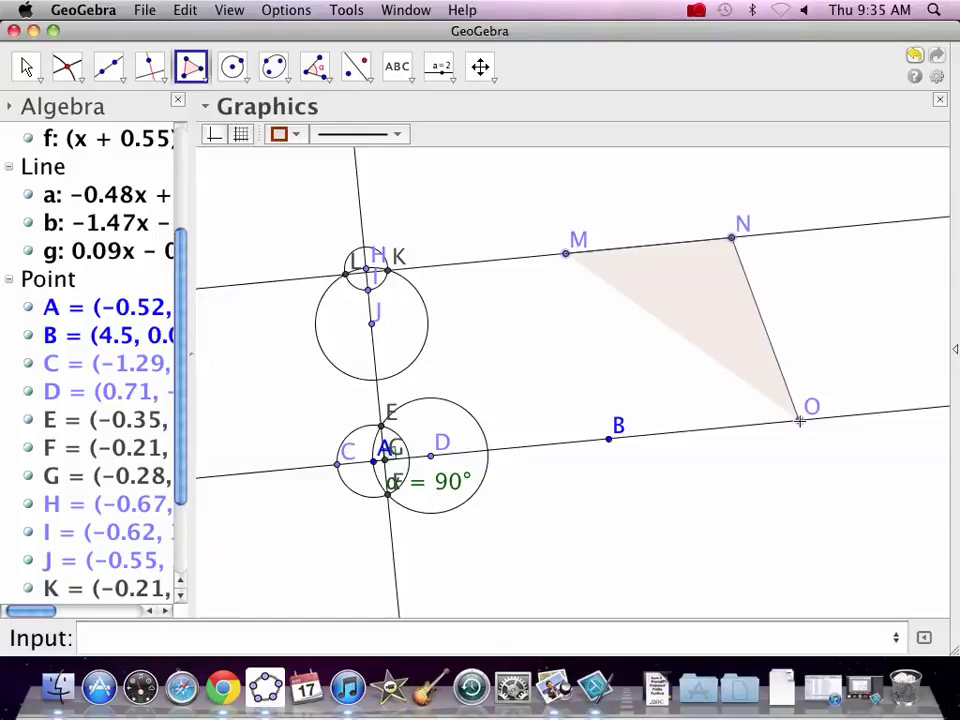
pyautogui.click(547, 445)
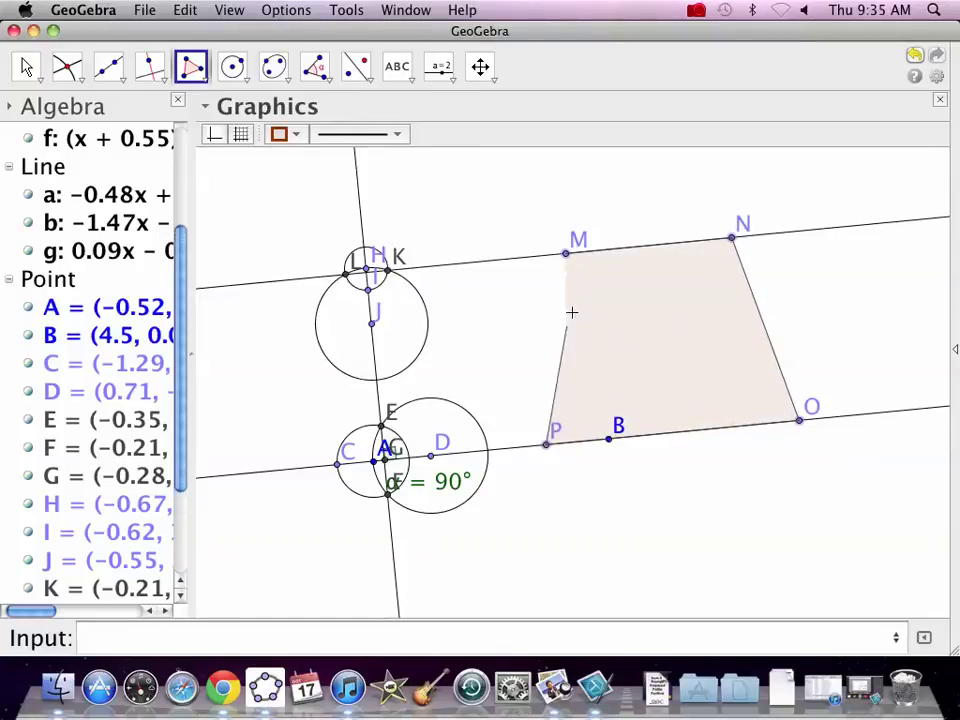
pyautogui.click(566, 255)
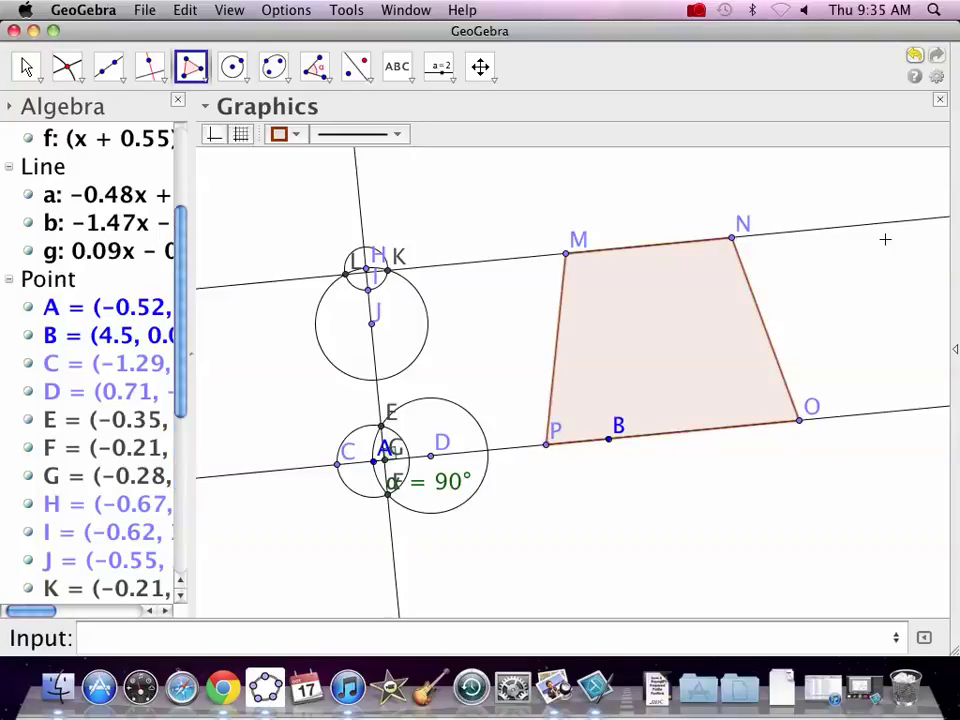
# Step: Slide vertex N right along line g and back to test the trapezoid
pyautogui.click(24, 64)
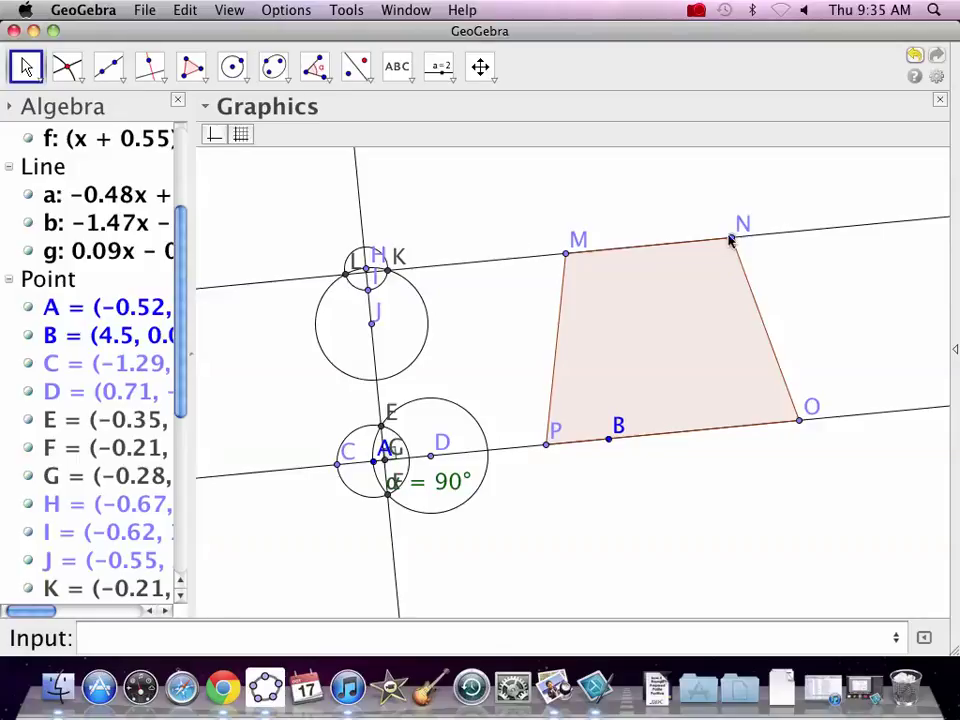
pyautogui.moveTo(735, 242); pyautogui.dragTo(761, 258)
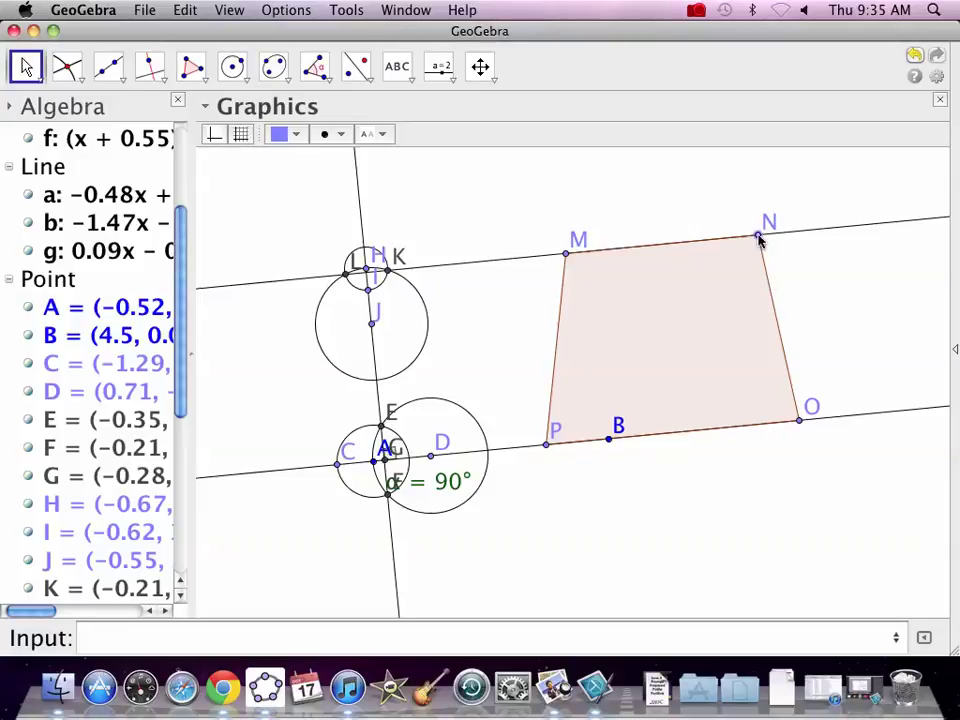
pyautogui.moveTo(760, 238); pyautogui.dragTo(731, 240)
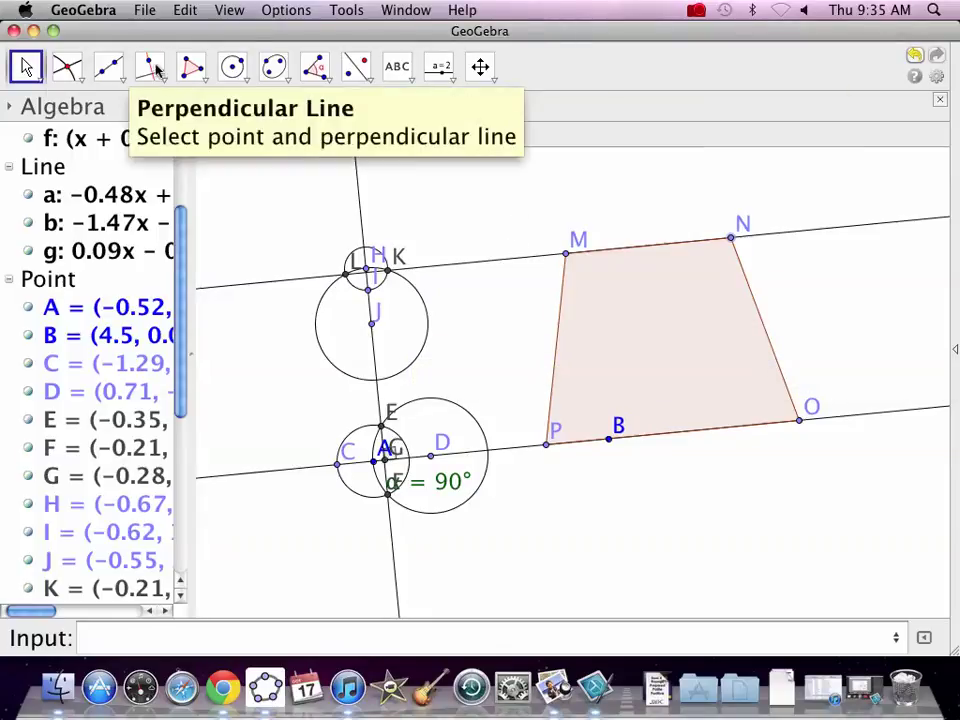
# Step: Construct midpoint Q of leg MP and midpoint R of leg NO
pyautogui.click(75, 72)
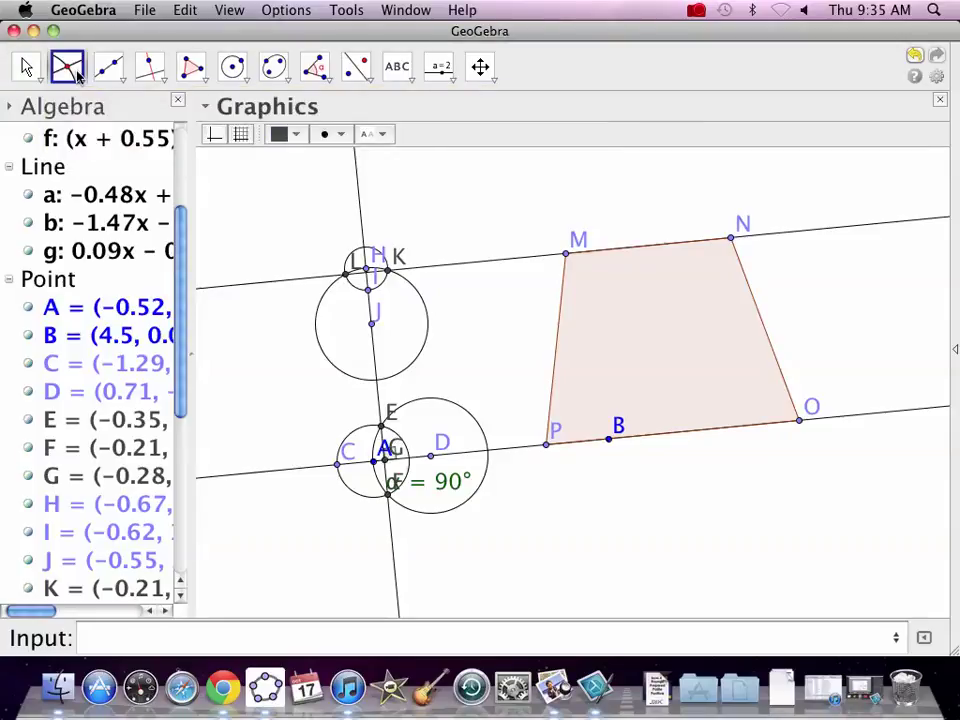
pyautogui.click(77, 73)
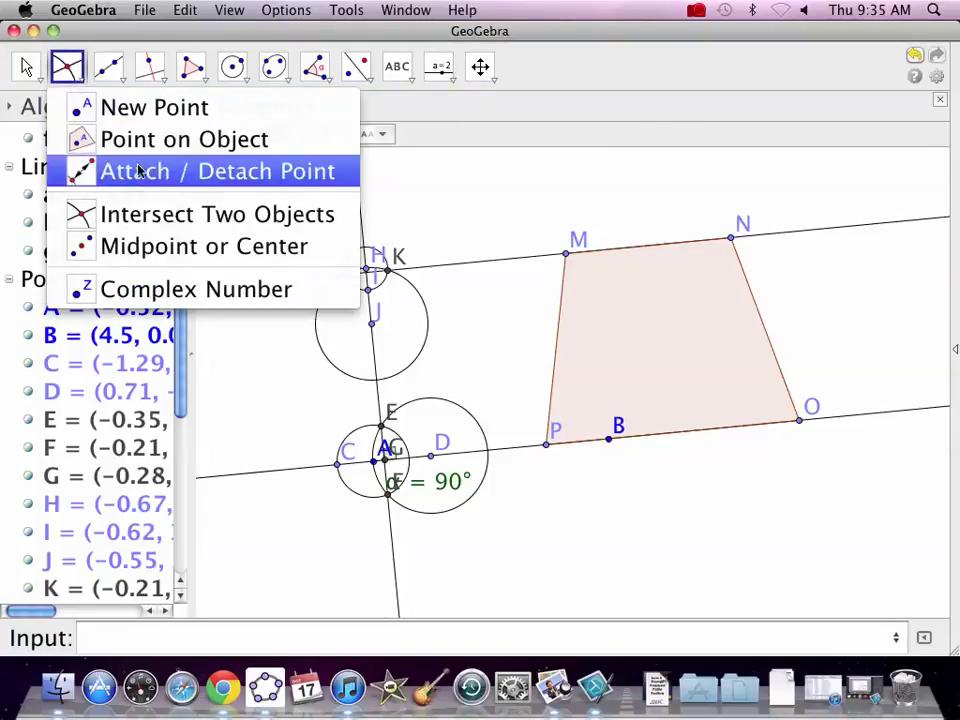
pyautogui.click(237, 252)
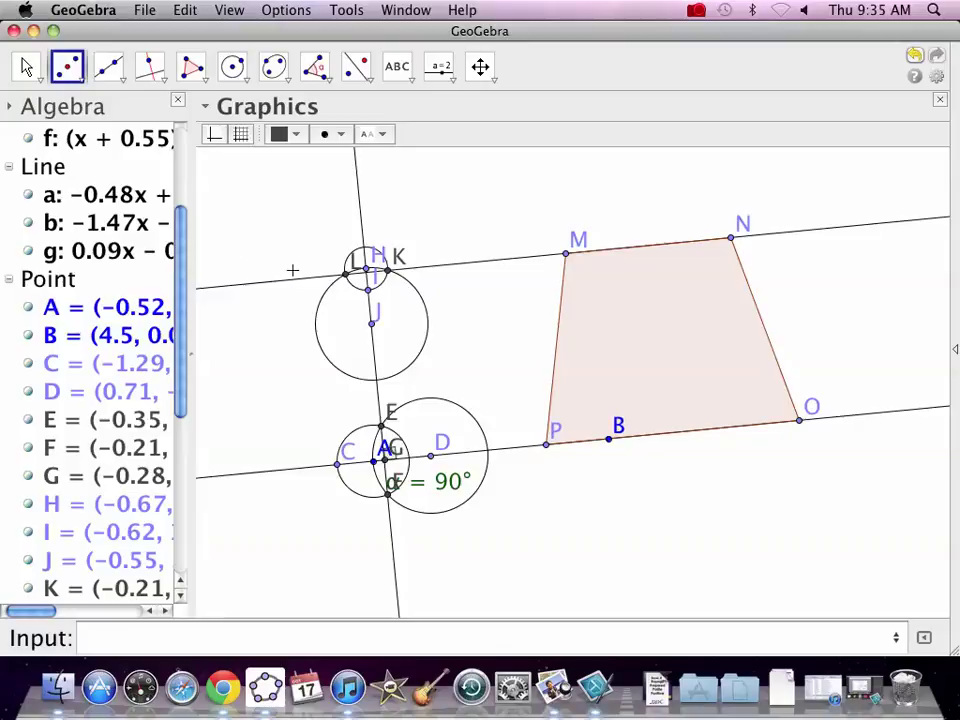
pyautogui.click(557, 343)
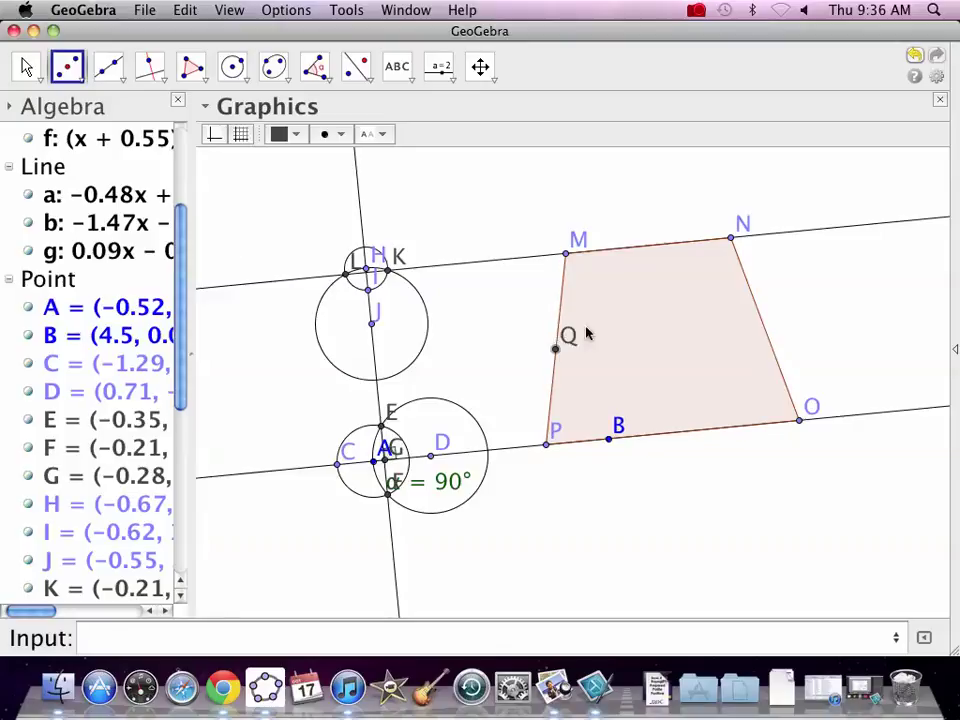
pyautogui.click(763, 336)
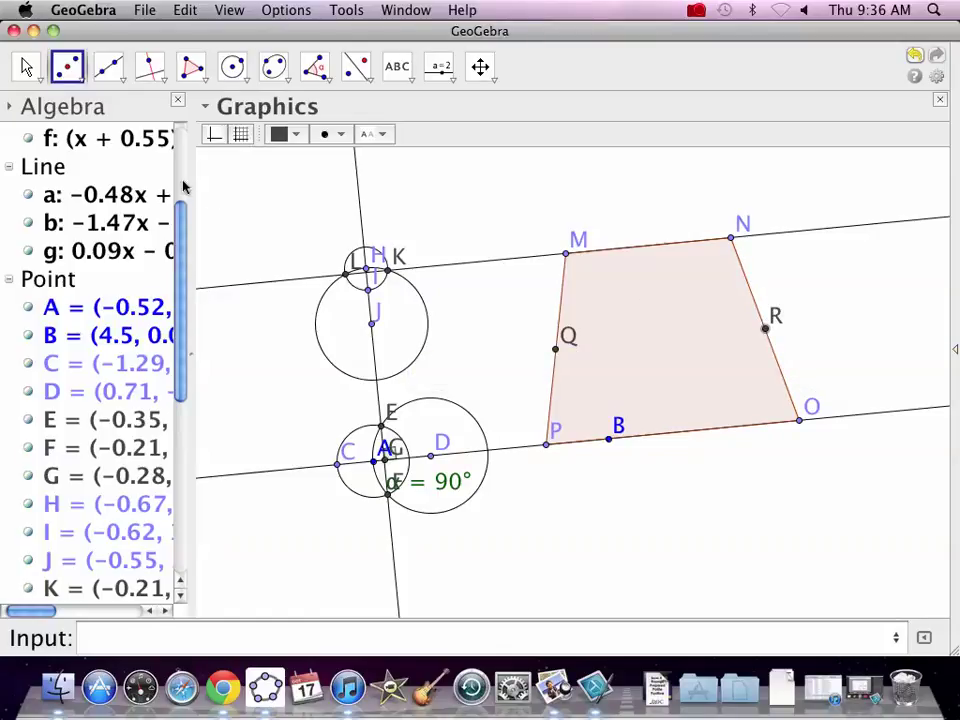
# Step: Draw midsegment QR from Q to R
pyautogui.click(109, 66)
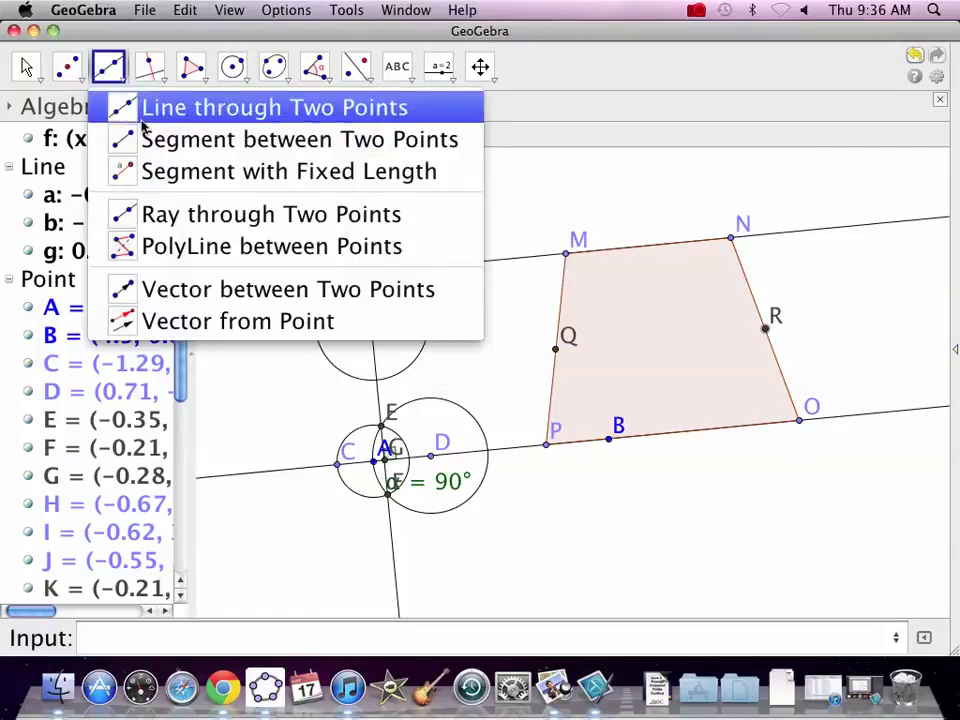
pyautogui.click(182, 141)
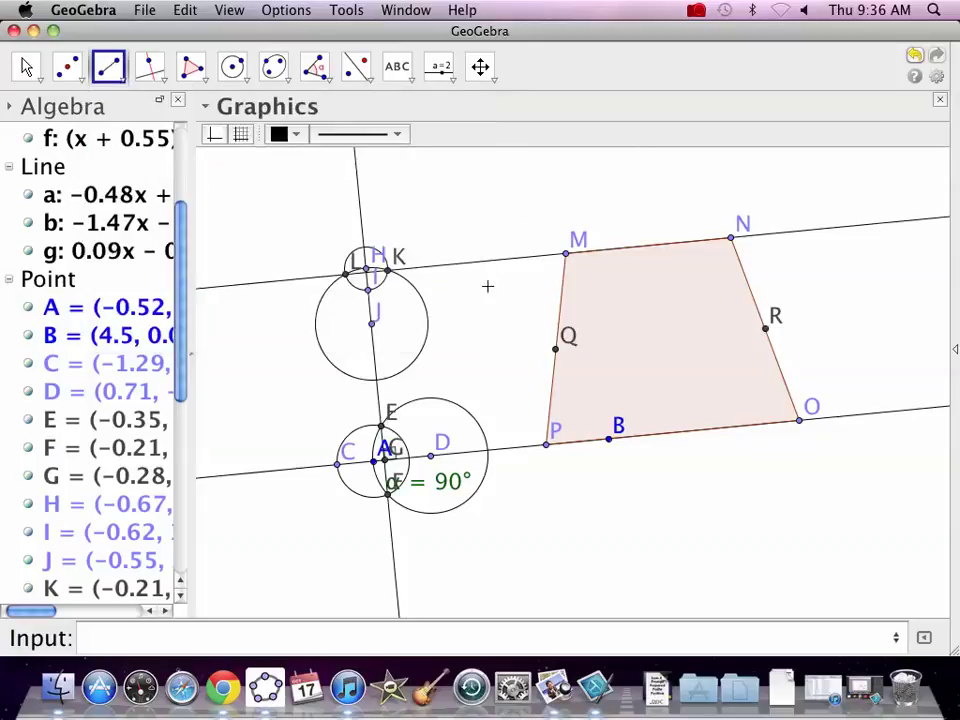
pyautogui.click(556, 350)
pyautogui.click(765, 330)
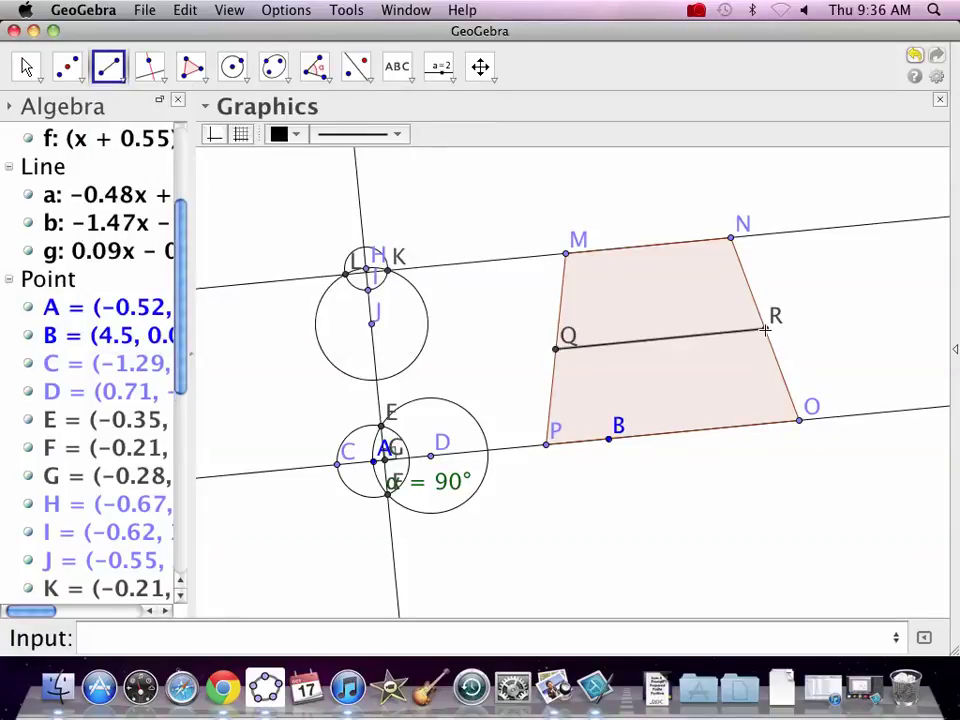
# Step: Measure lengths MN = 3.55, PO = 5.44 and QR = 4.5 with Distance or Length
pyautogui.click(322, 78)
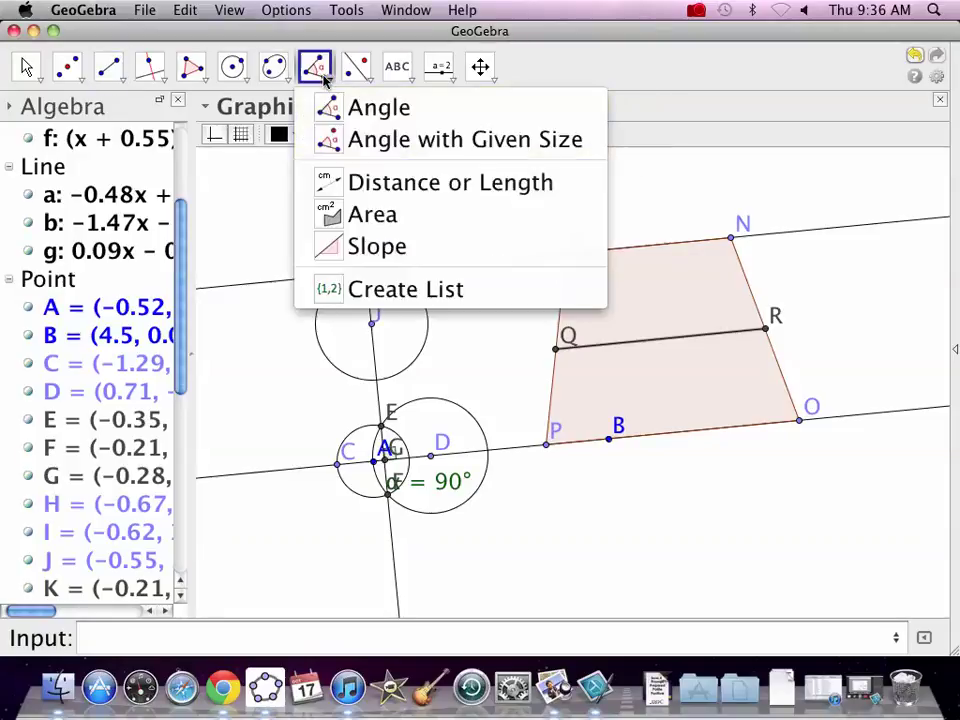
pyautogui.click(376, 184)
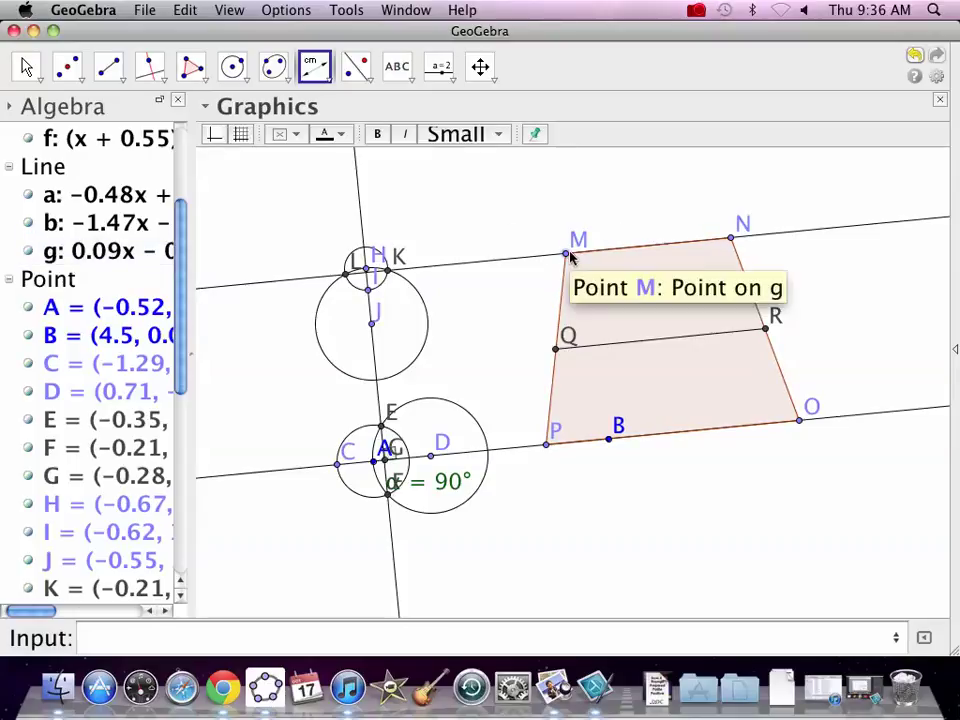
pyautogui.click(731, 239)
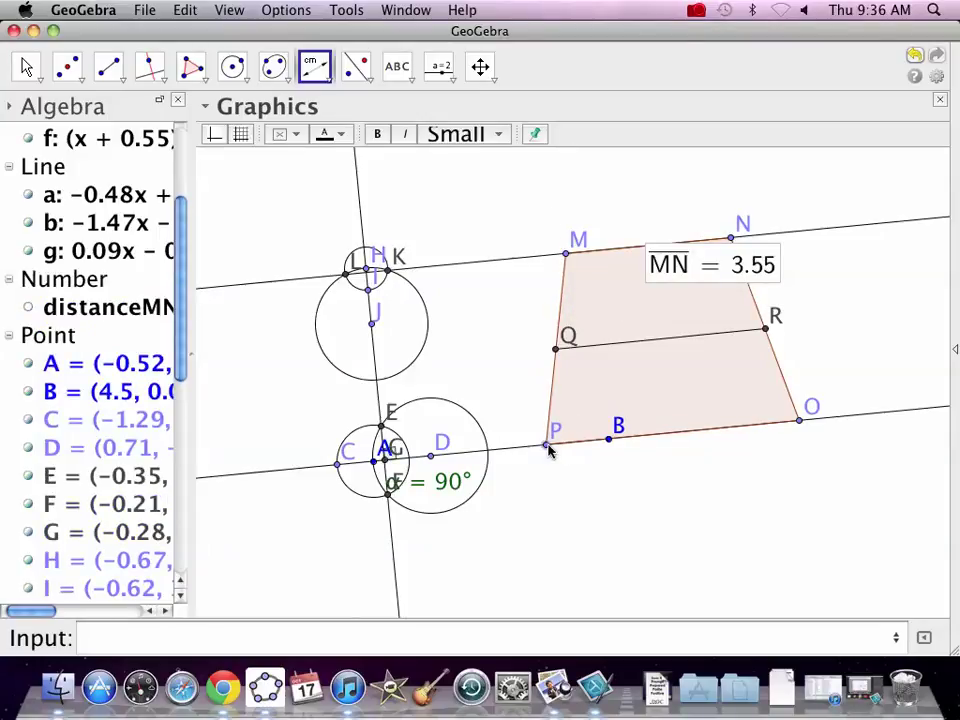
pyautogui.click(800, 421)
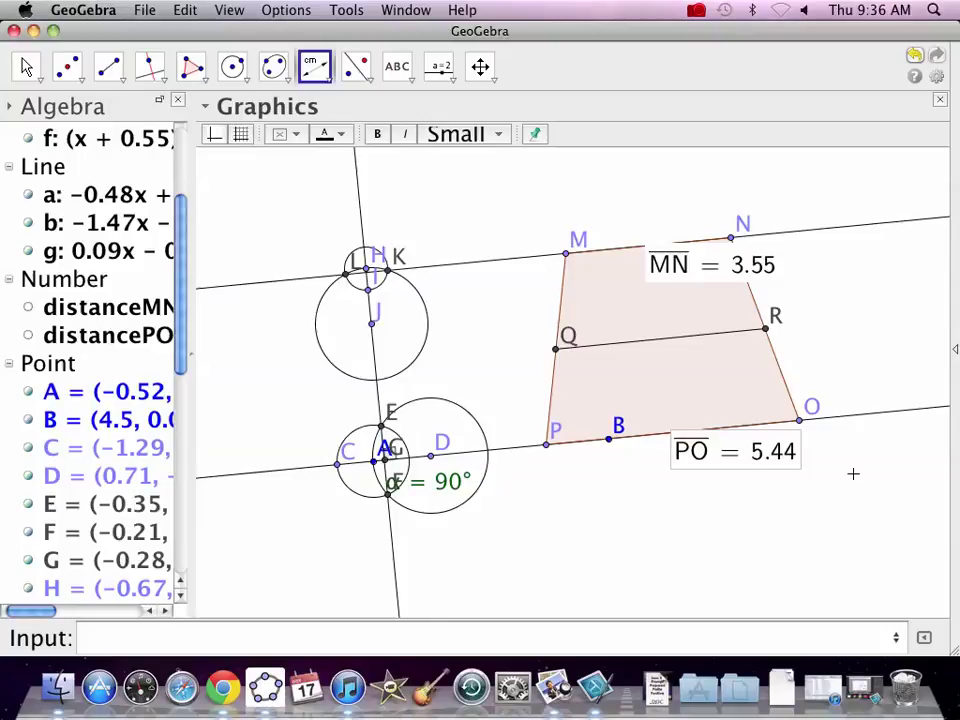
pyautogui.click(556, 350)
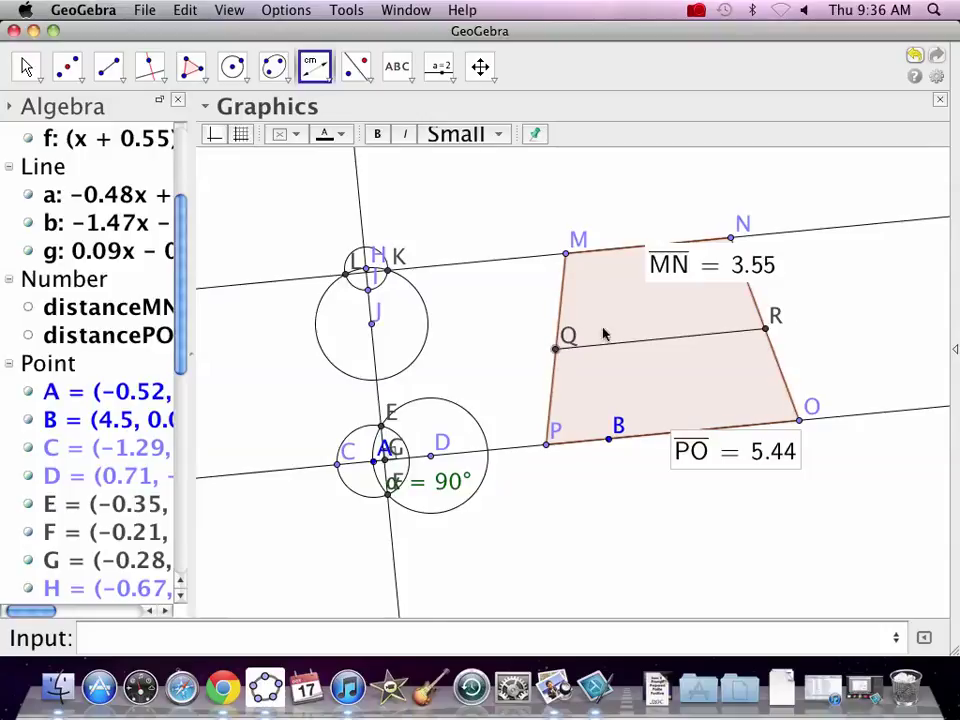
pyautogui.click(766, 329)
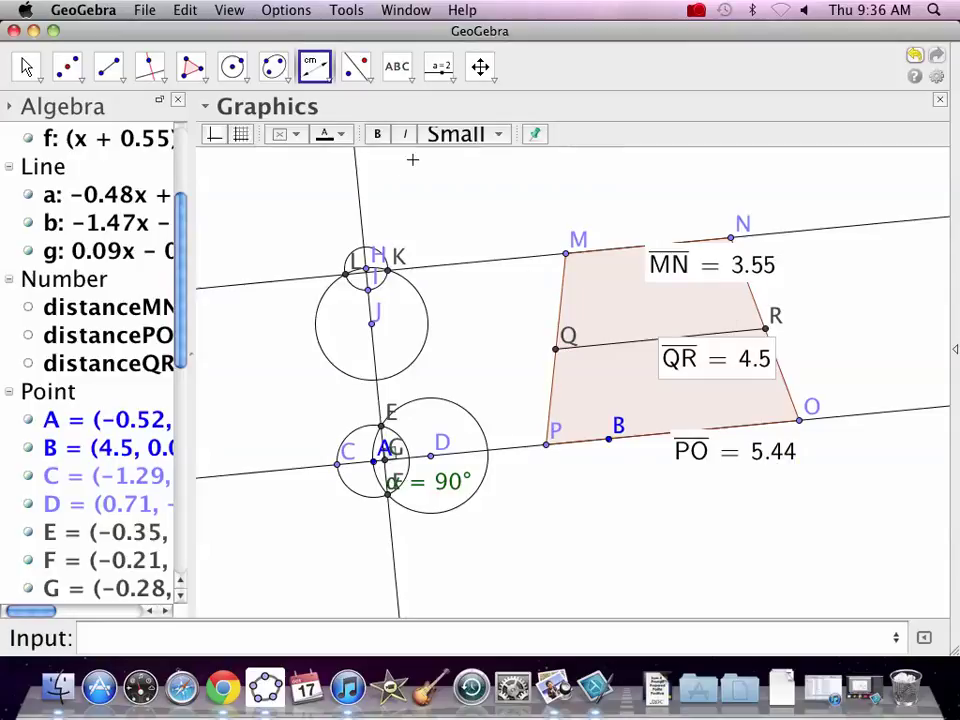
pyautogui.click(327, 89)
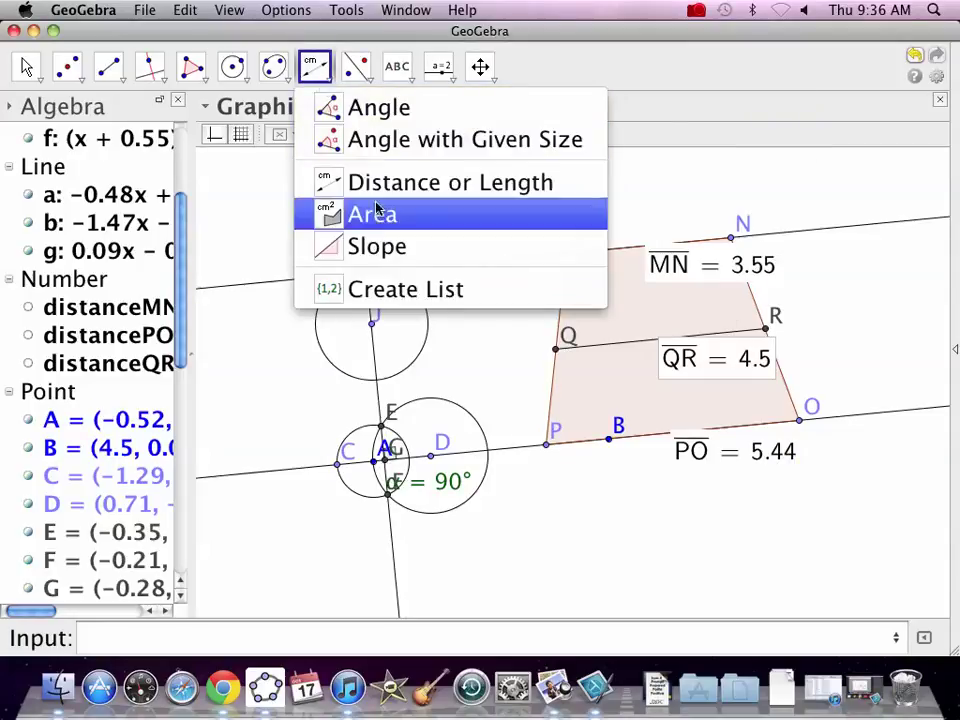
# Step: Show slopes of the top line, QR and bottom line, all 0.1, moving the QR label right
pyautogui.click(379, 247)
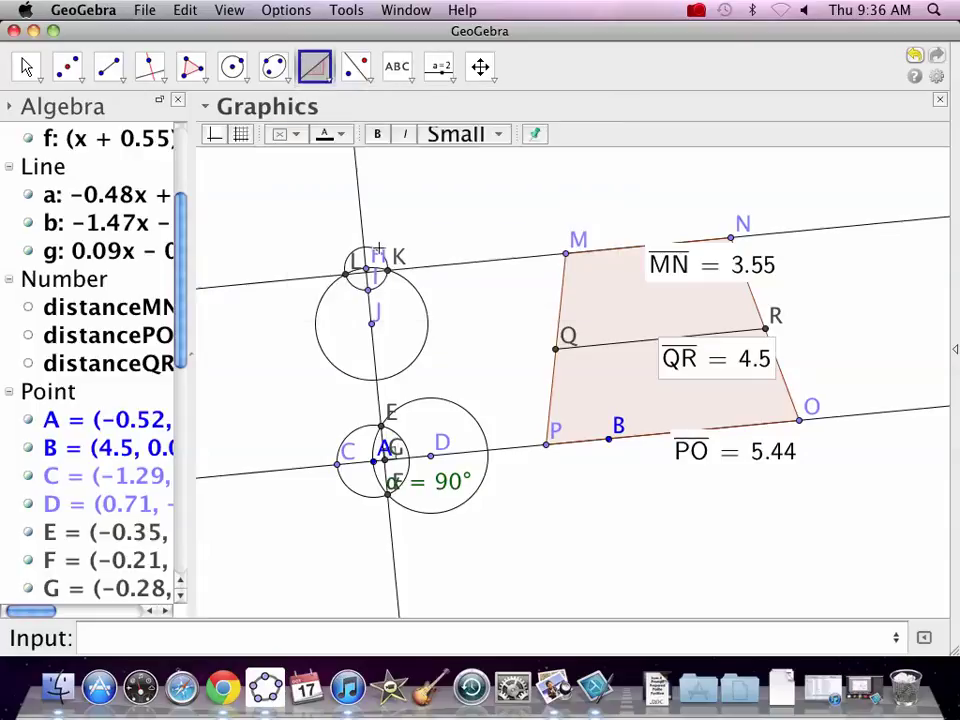
pyautogui.click(845, 228)
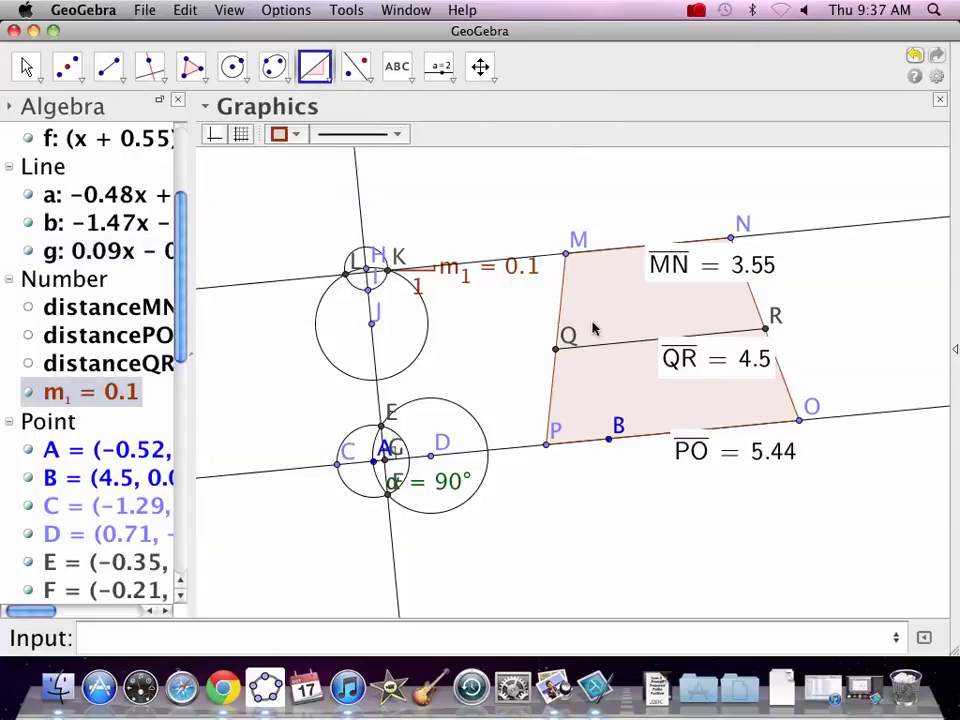
pyautogui.click(605, 345)
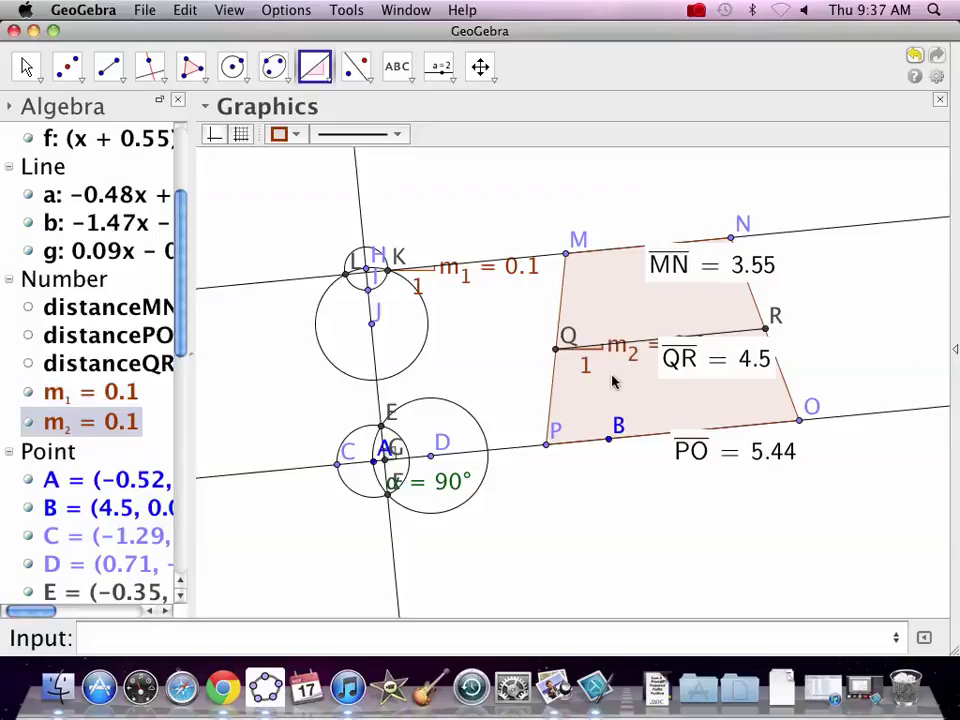
pyautogui.click(26, 66)
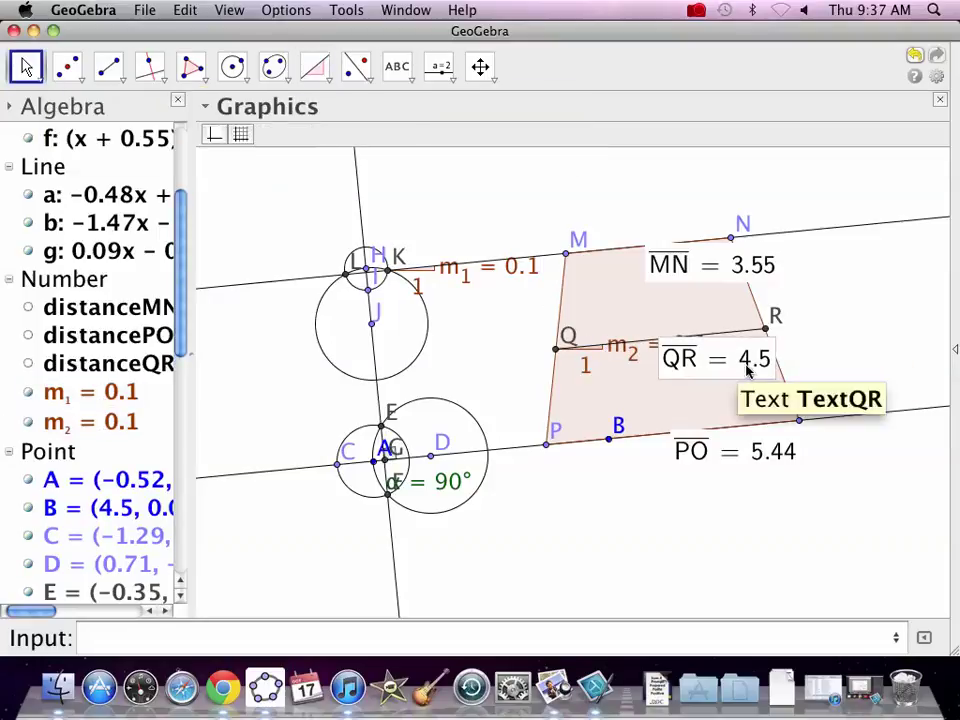
pyautogui.moveTo(750, 364); pyautogui.dragTo(826, 366)
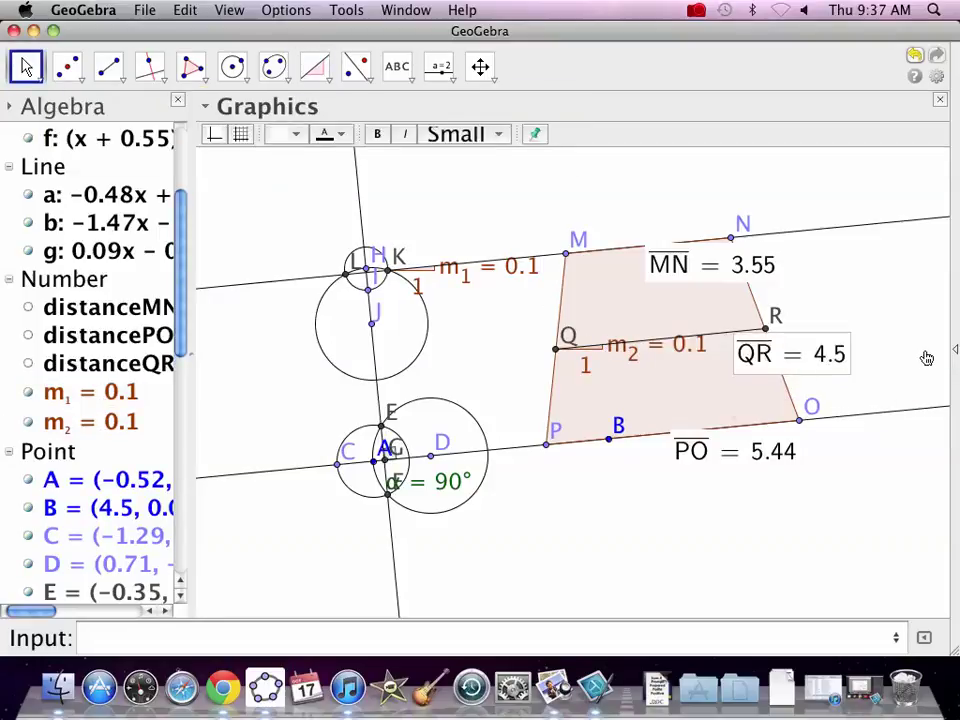
pyautogui.click(316, 68)
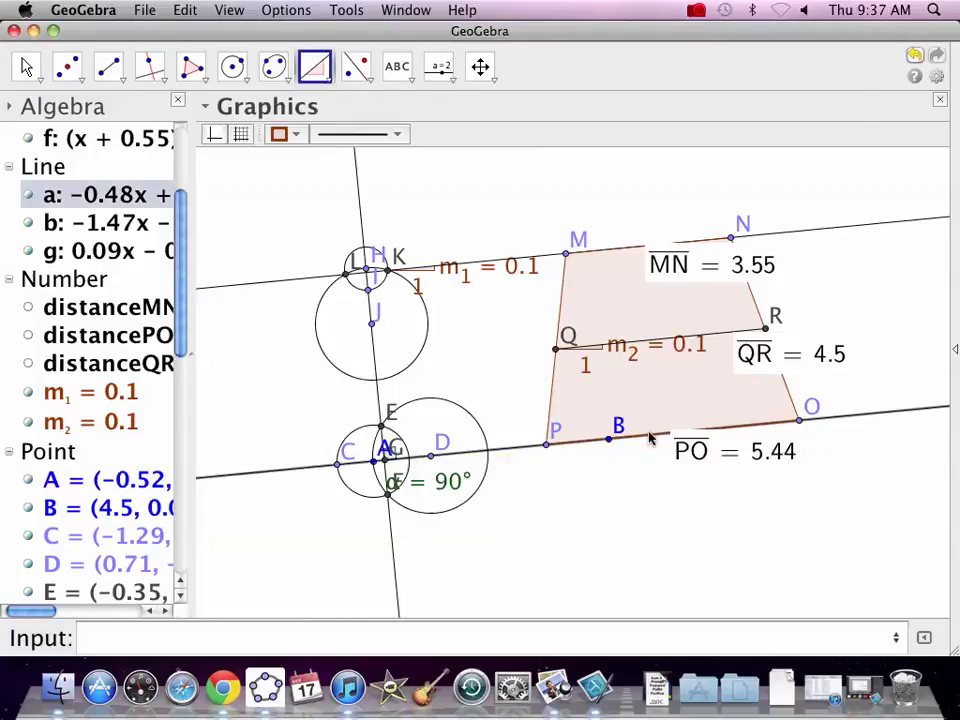
pyautogui.click(617, 427)
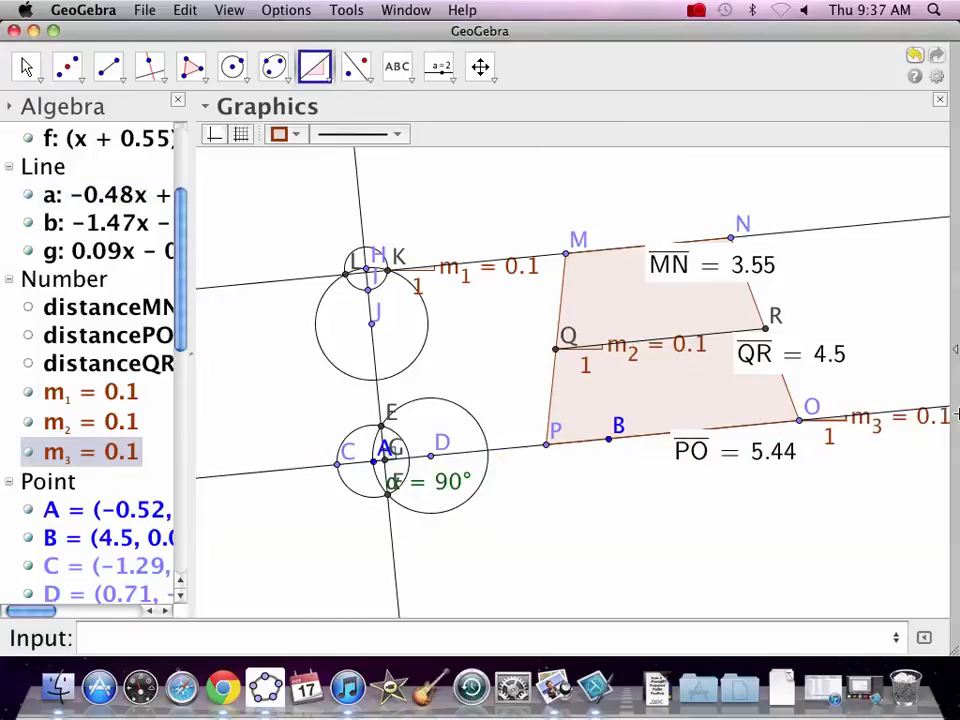
pyautogui.click(26, 66)
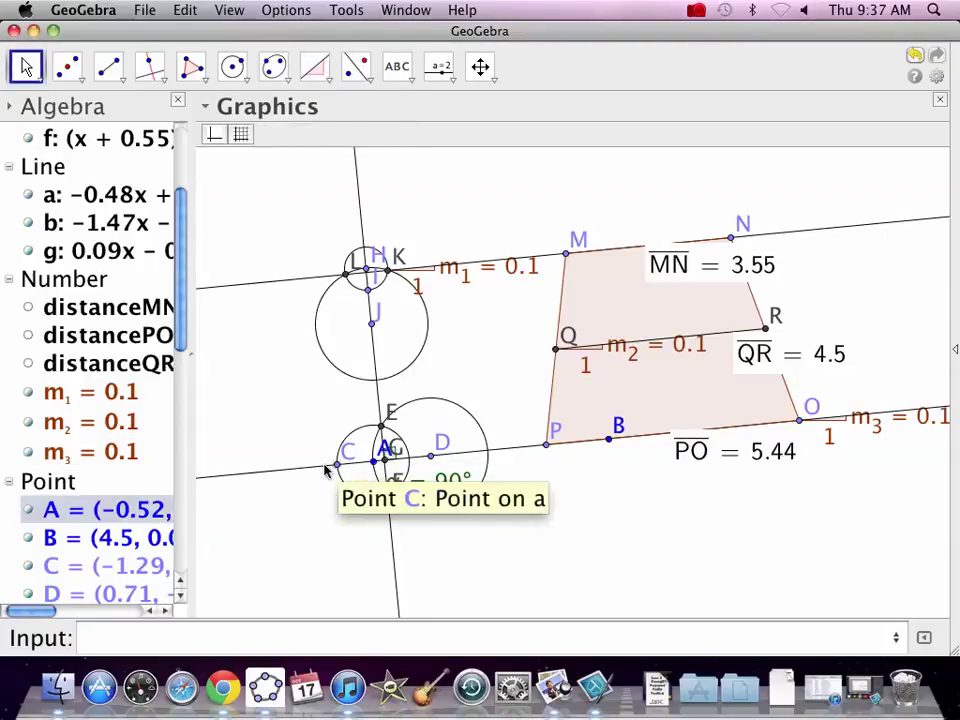
# Step: Drag point B to reshape the trapezoid so all slopes read 0.18 and QR = 4.34
pyautogui.moveTo(608, 439)
pyautogui.mouseDown()
pyautogui.moveTo(594, 465)
pyautogui.moveTo(598, 424)
pyautogui.mouseUp()
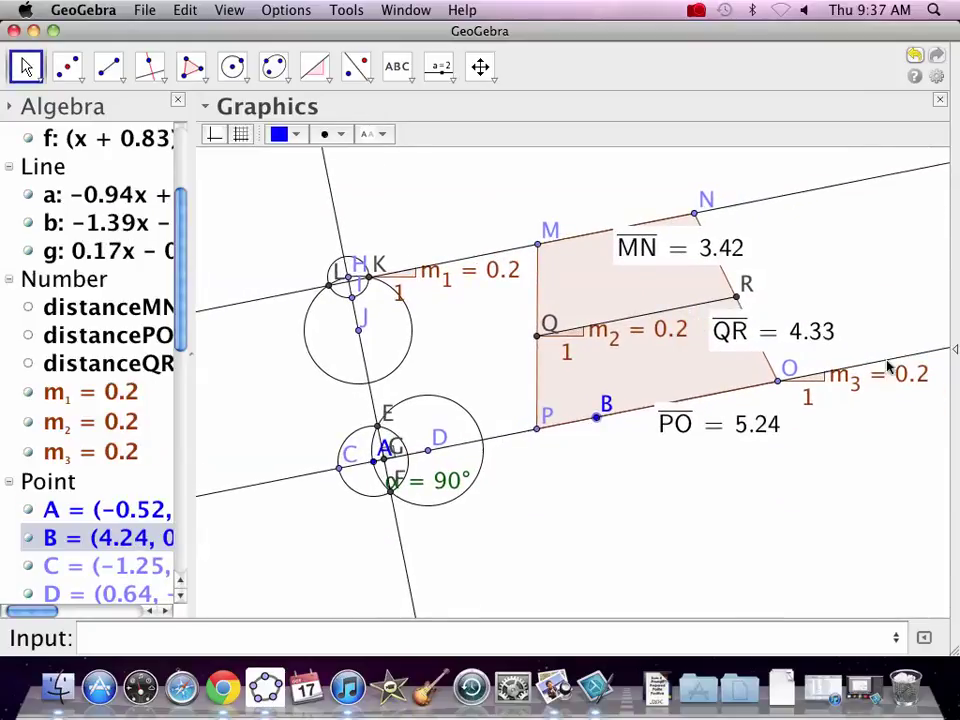
pyautogui.moveTo(598, 424); pyautogui.dragTo(601, 426)
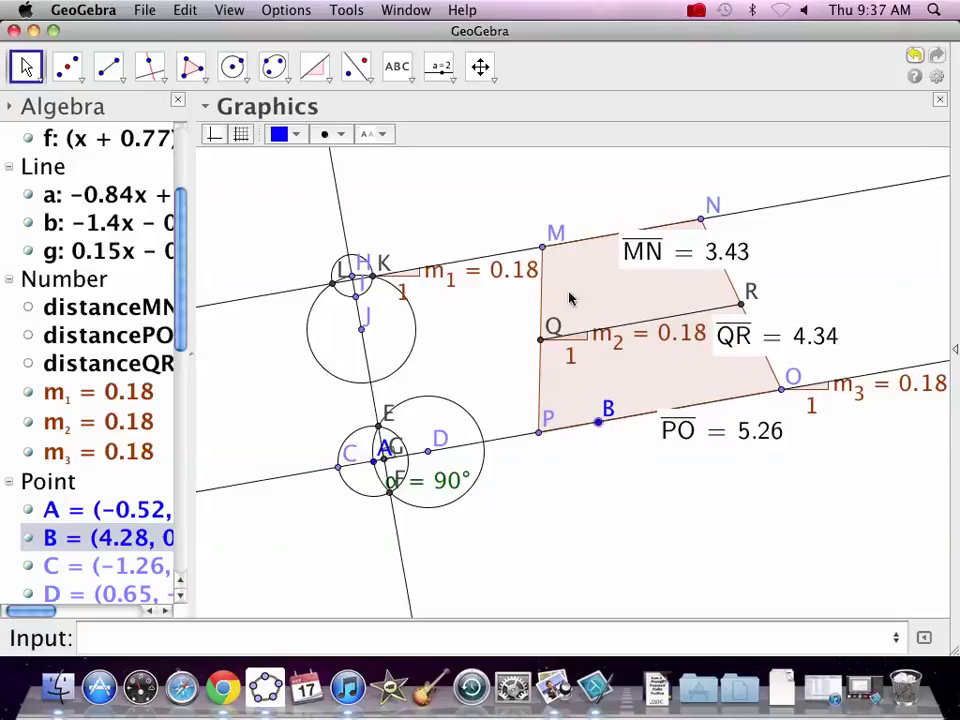